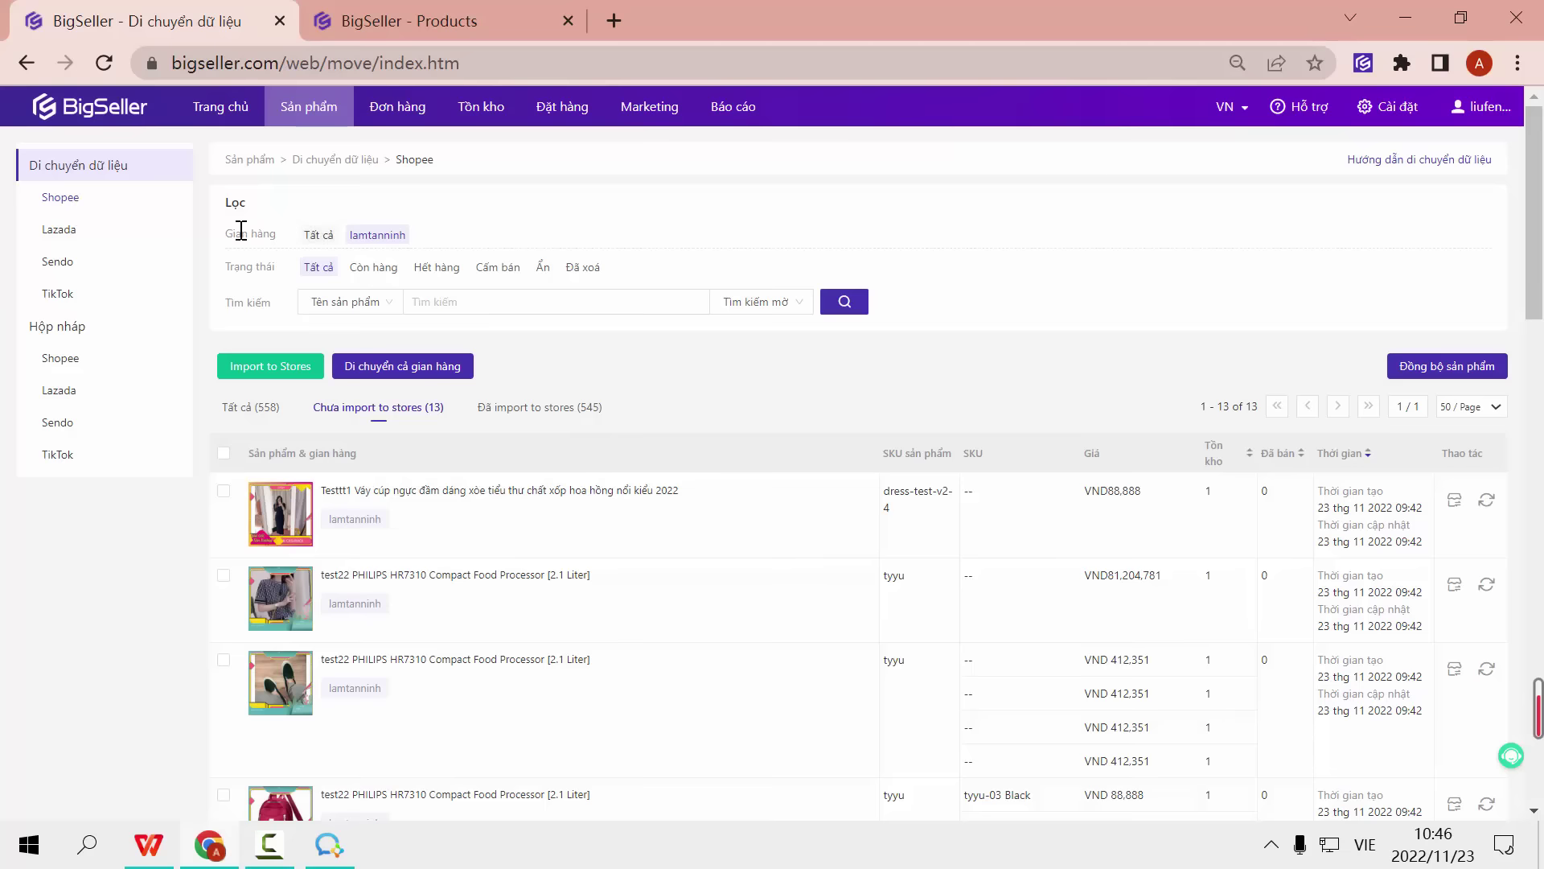
Step: Synchronize the Shopee products and list all in-stock (Còn hàng) ones regardless of their import state
left_click(62, 205)
left_click(379, 241)
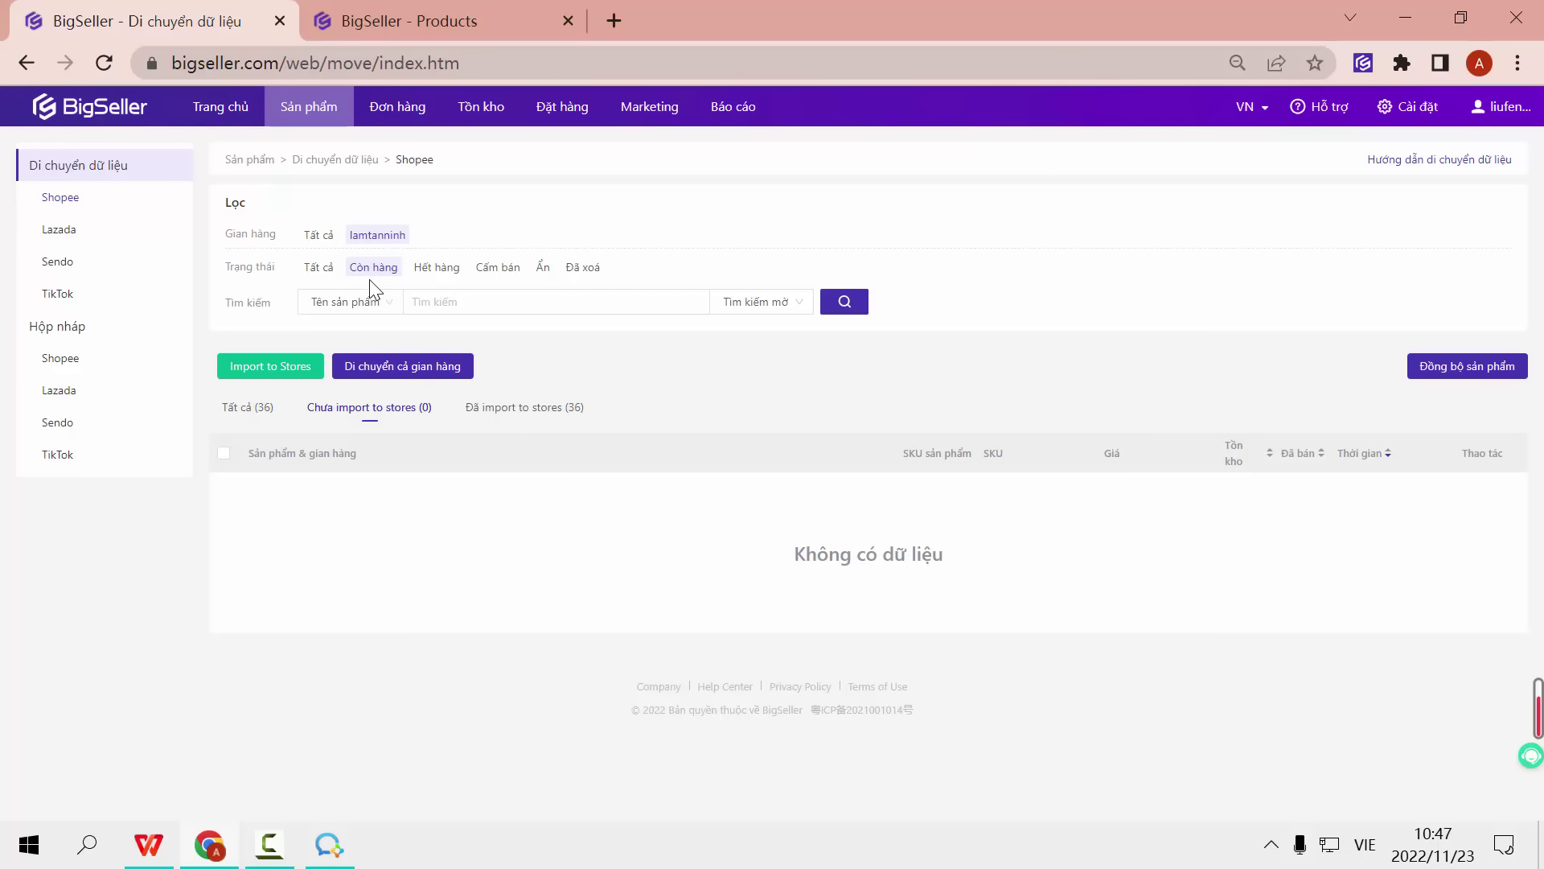
left_click(1436, 380)
left_click(241, 408)
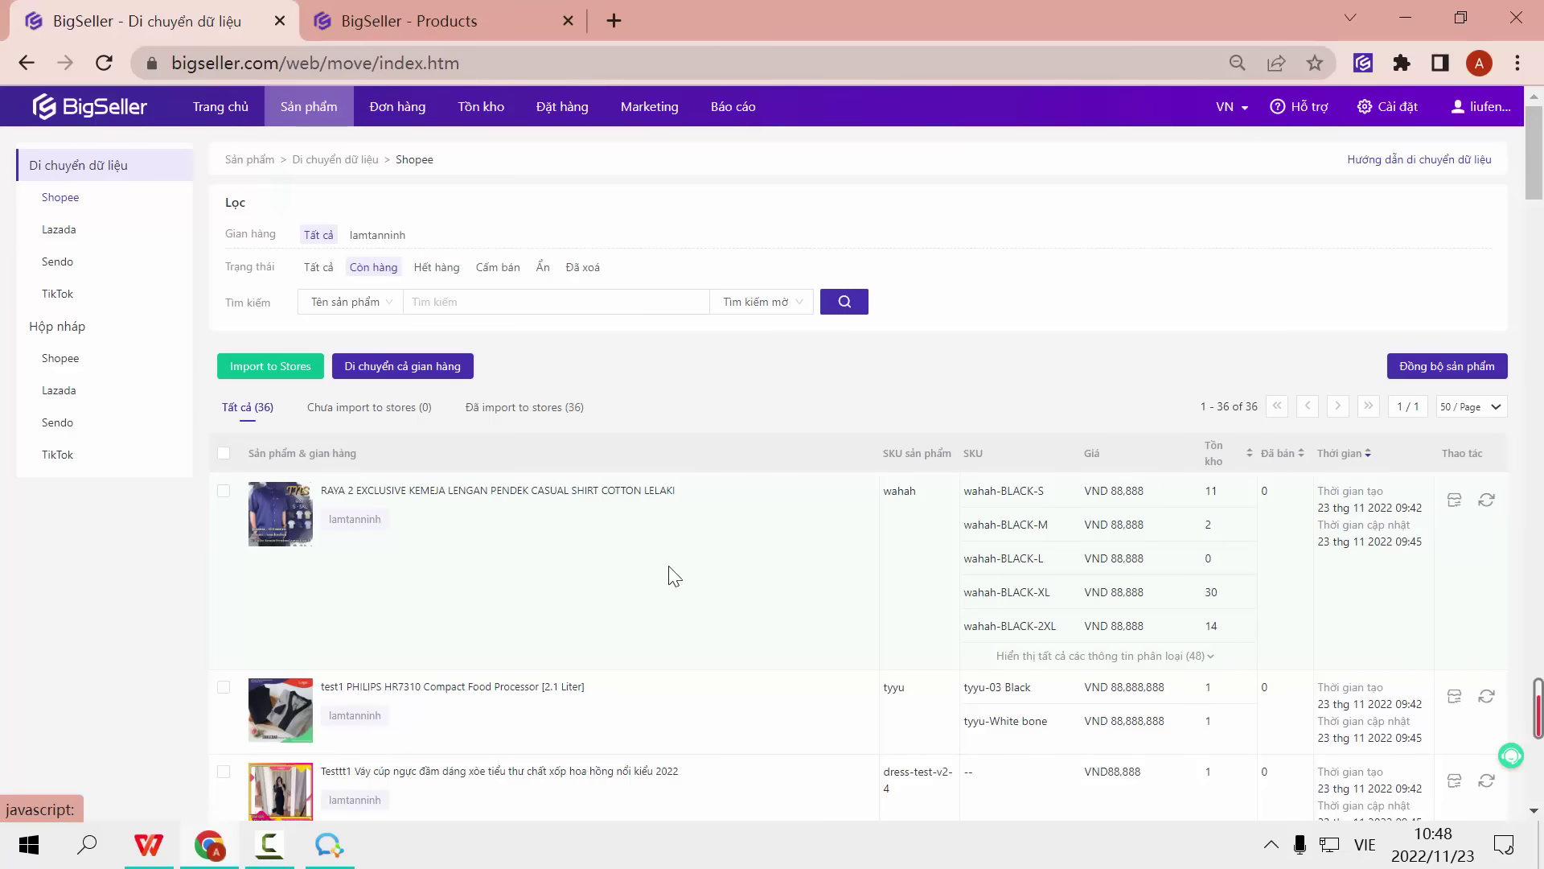
Step: Select the first three products in the Shopee migration list
left_click(224, 489)
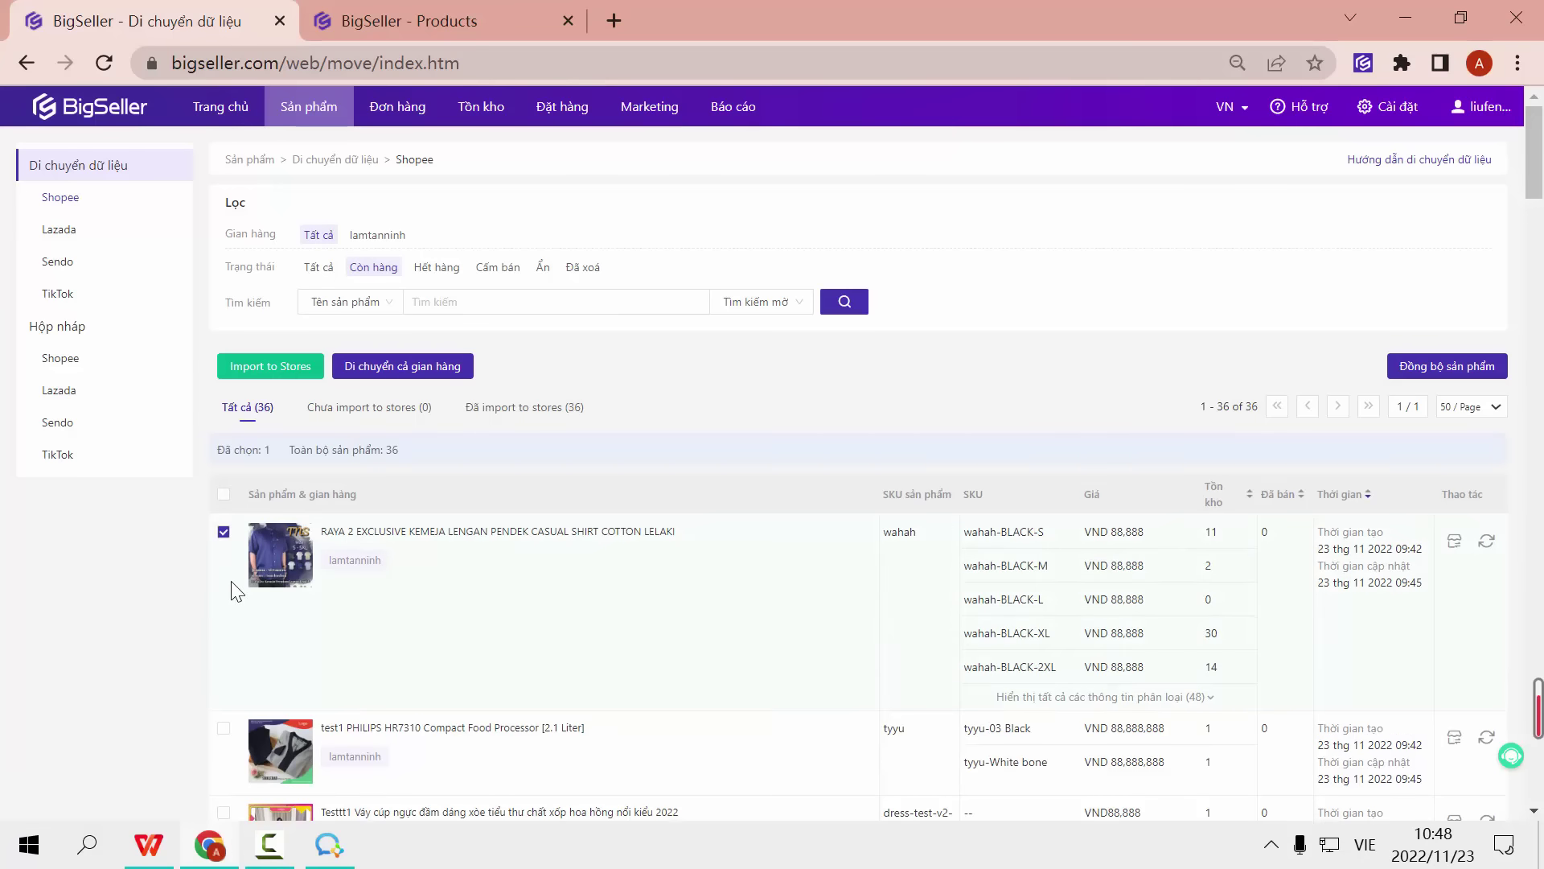
scroll(229, 591, "down", 2)
left_click(223, 608)
left_click(224, 689)
scroll(224, 690, "up", 2)
Step: Import the selected products into the TikTok store's drafts and close the finished import
left_click(264, 368)
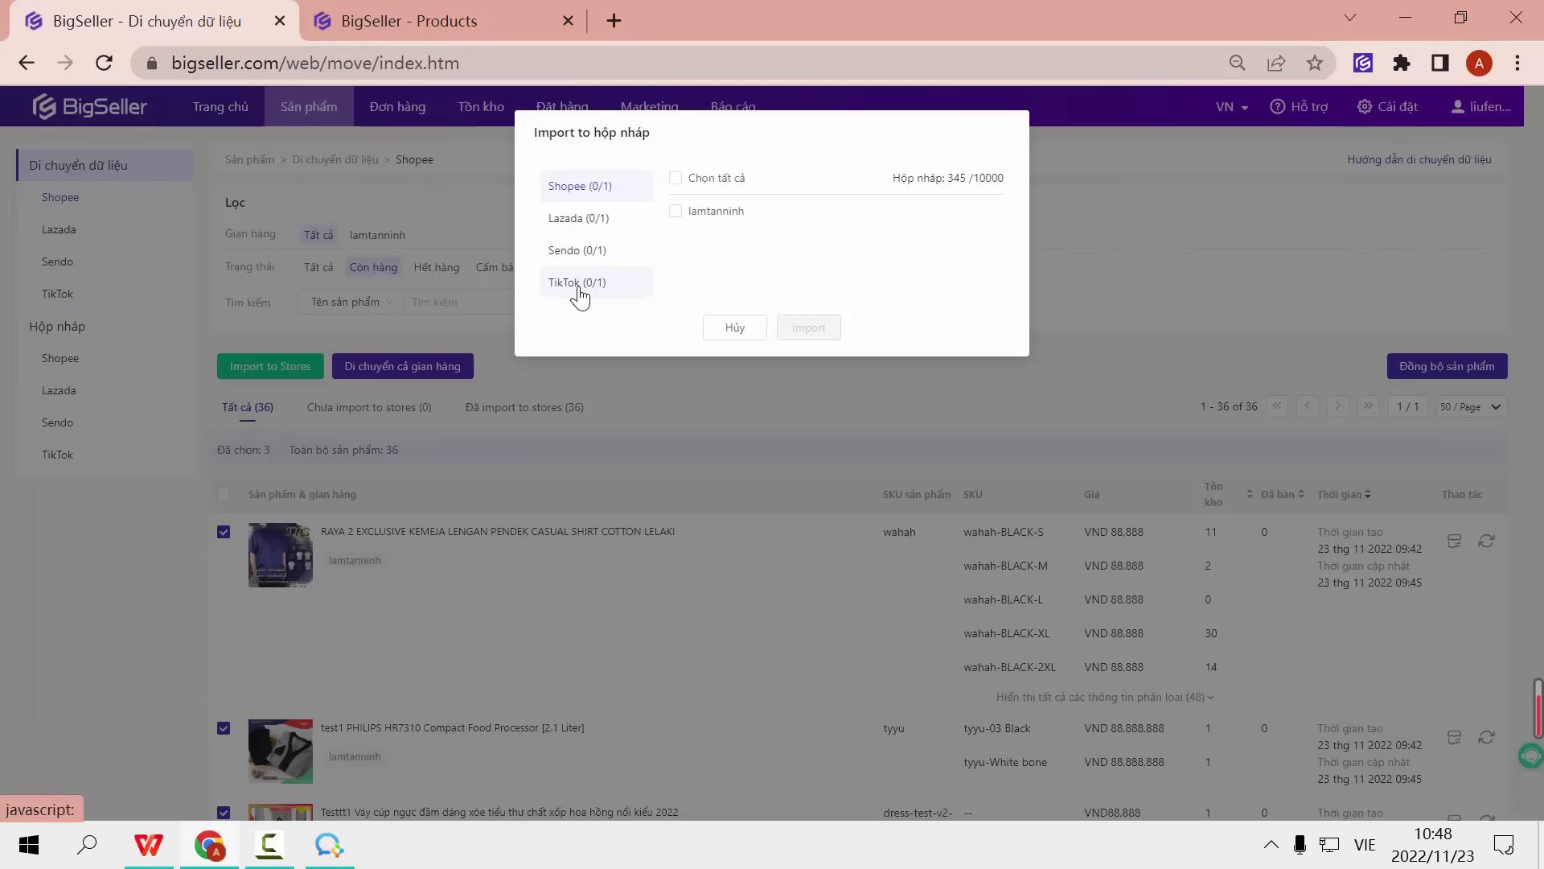
left_click(577, 283)
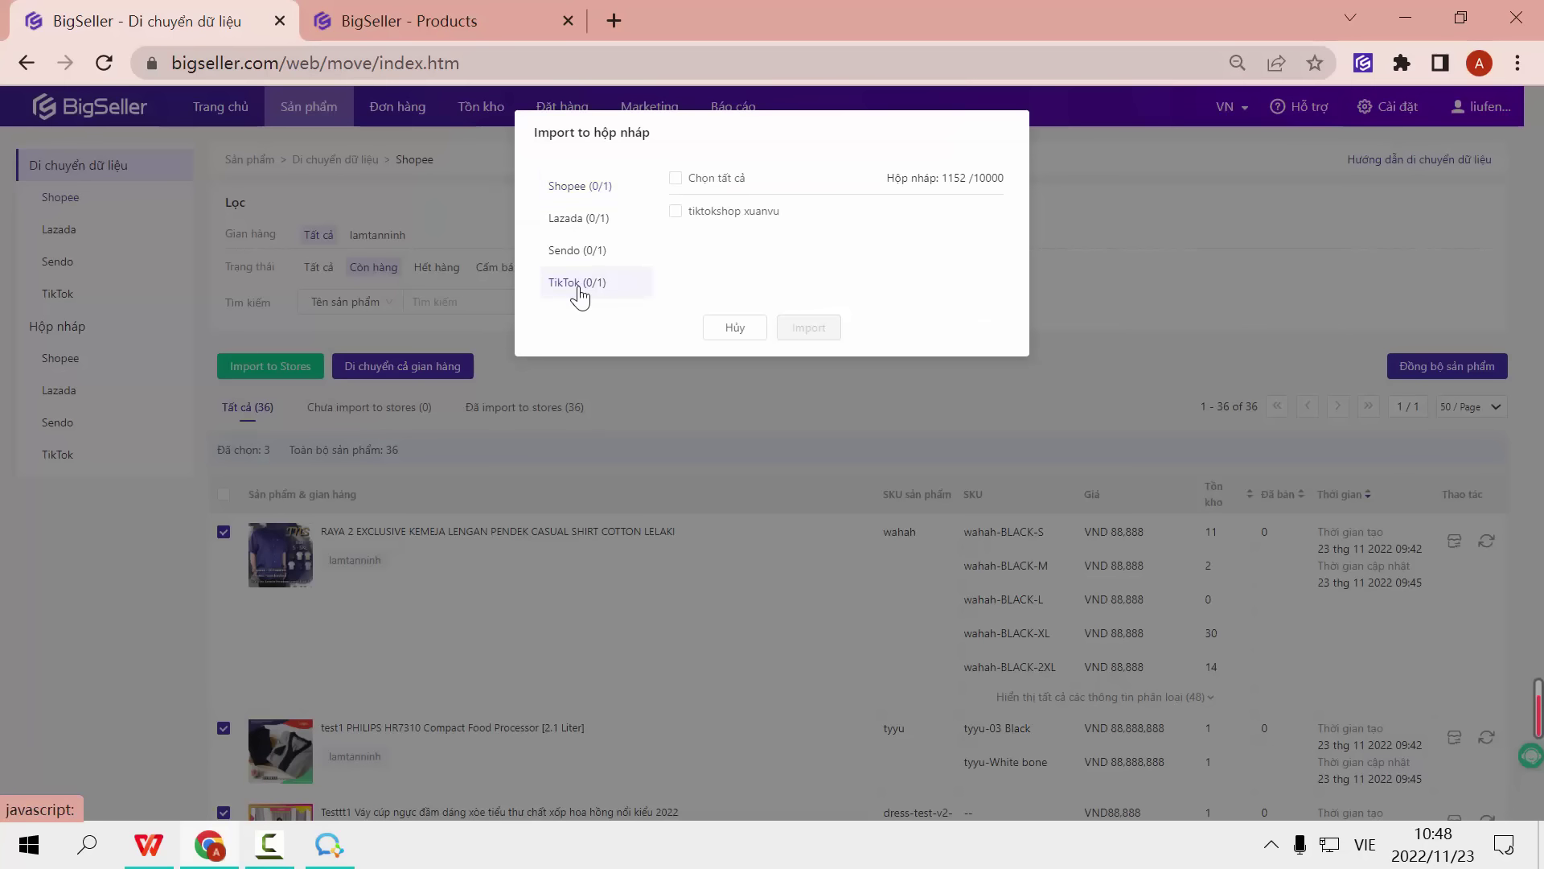
left_click(676, 213)
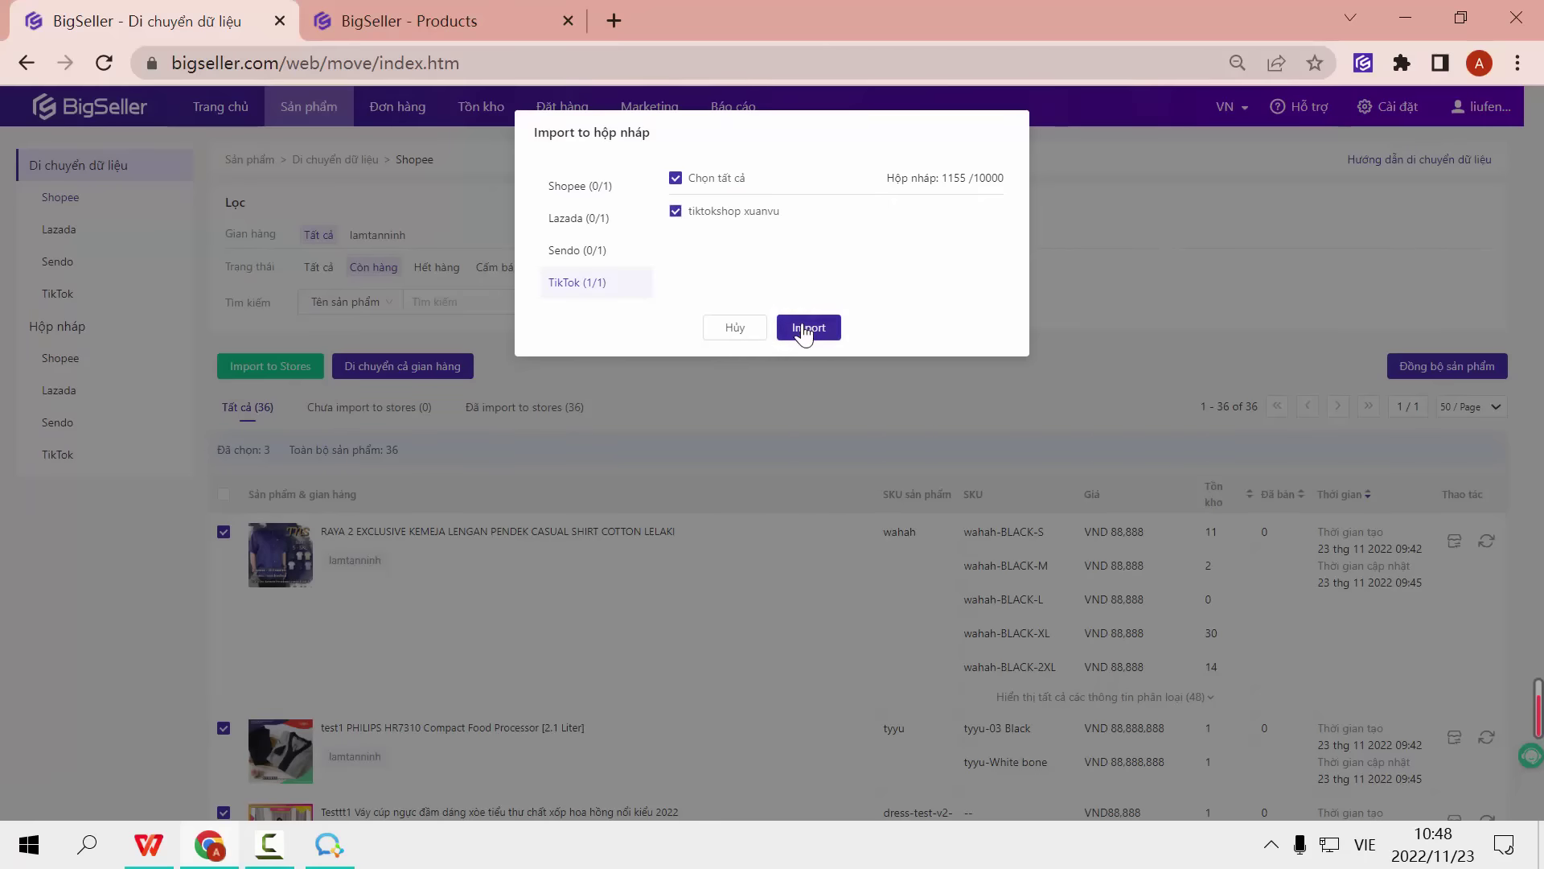
left_click(804, 329)
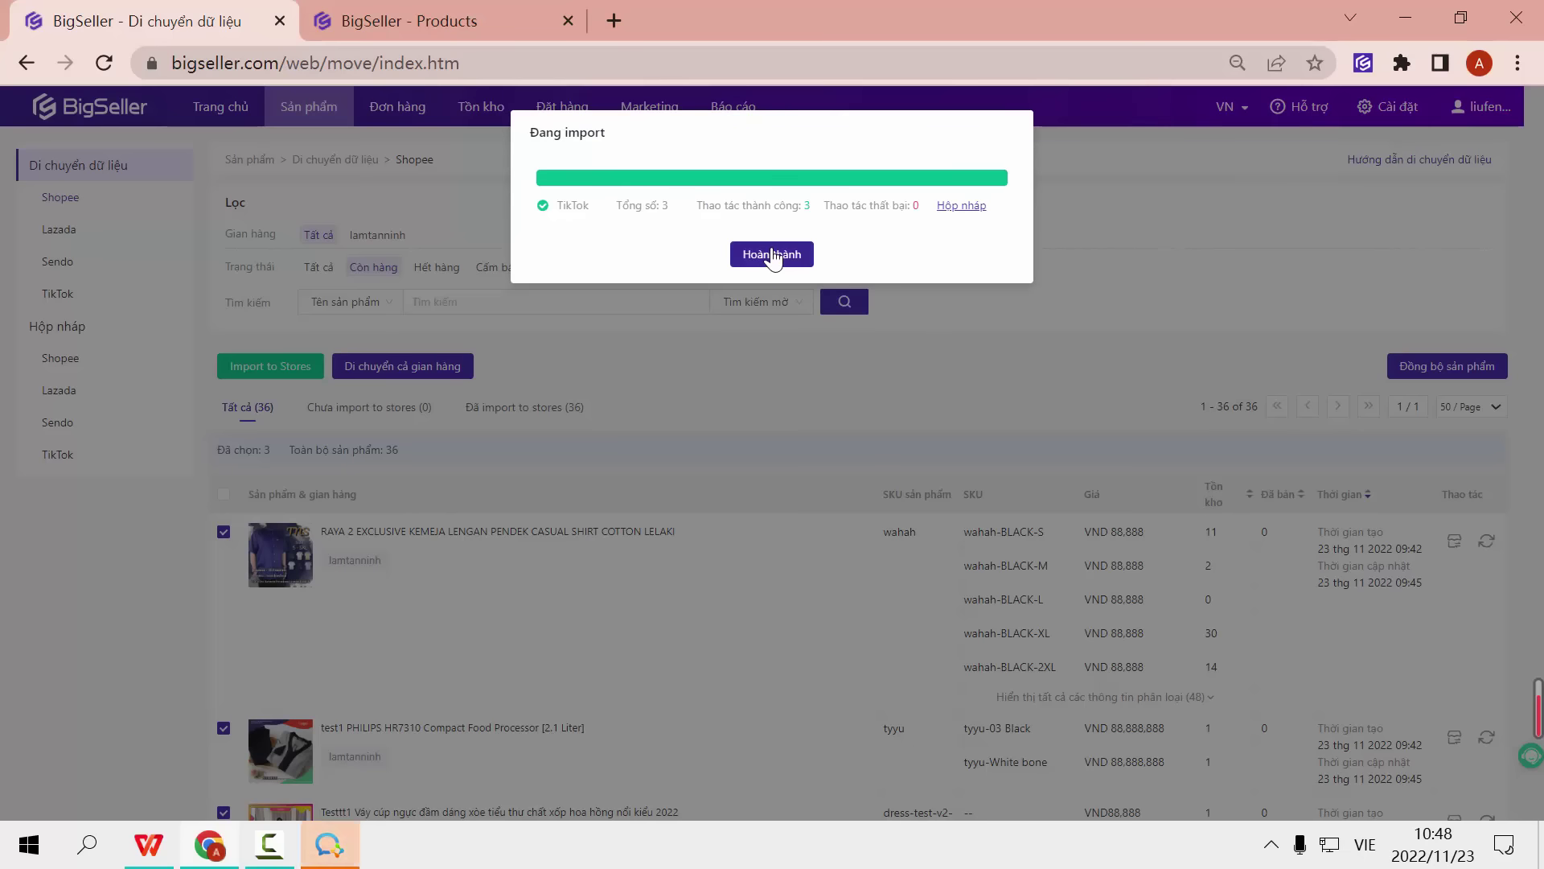
left_click(747, 256)
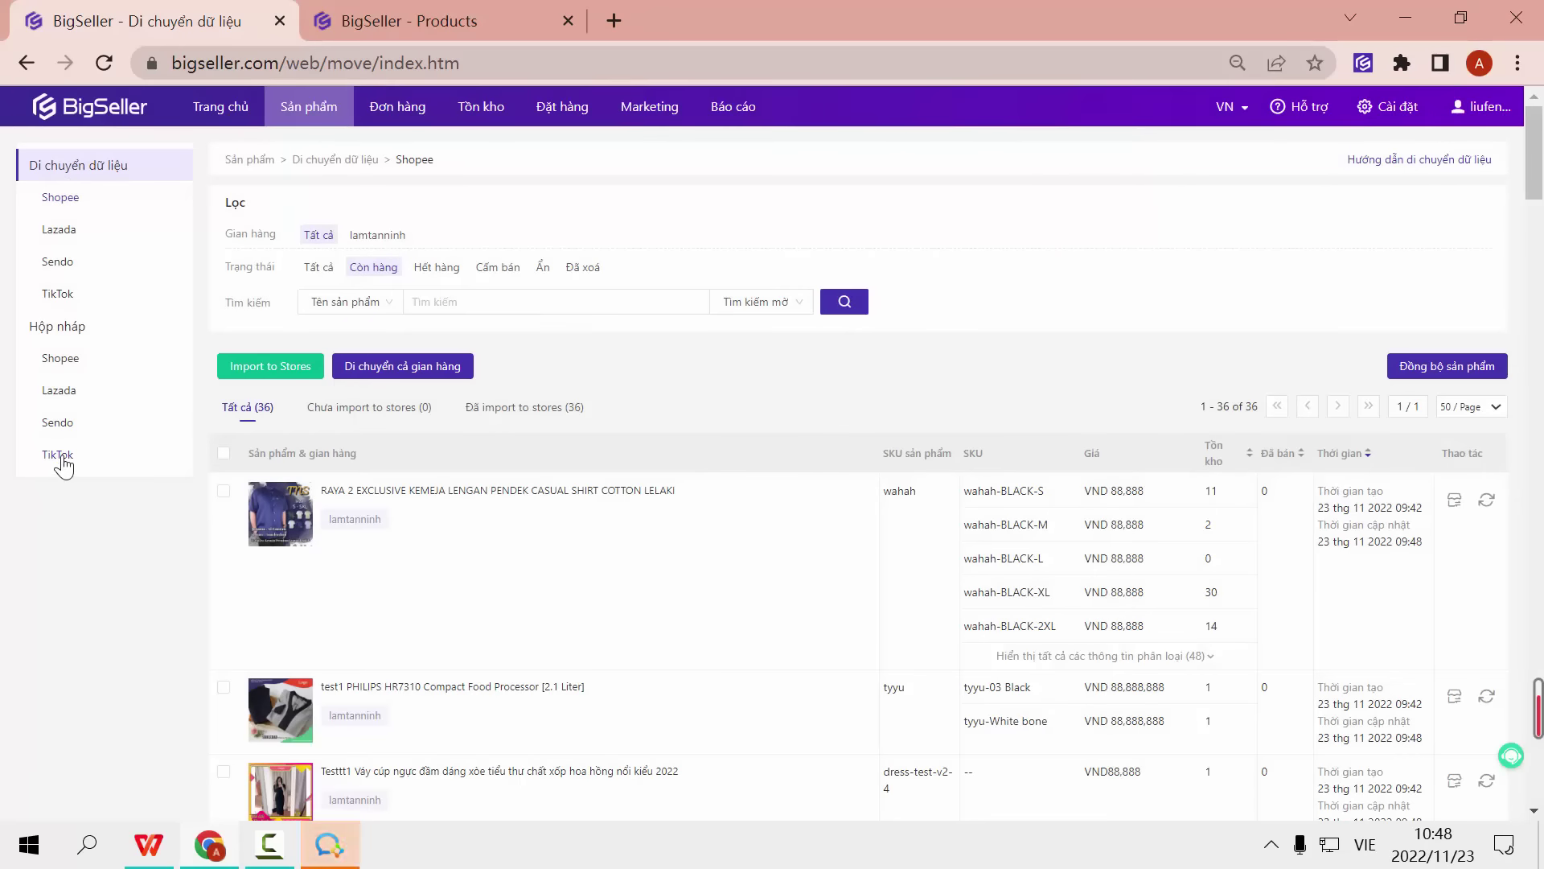
Step: Start a whole-store migration with the Shopee store as the source, keeping the Còn hàng status
left_click(412, 372)
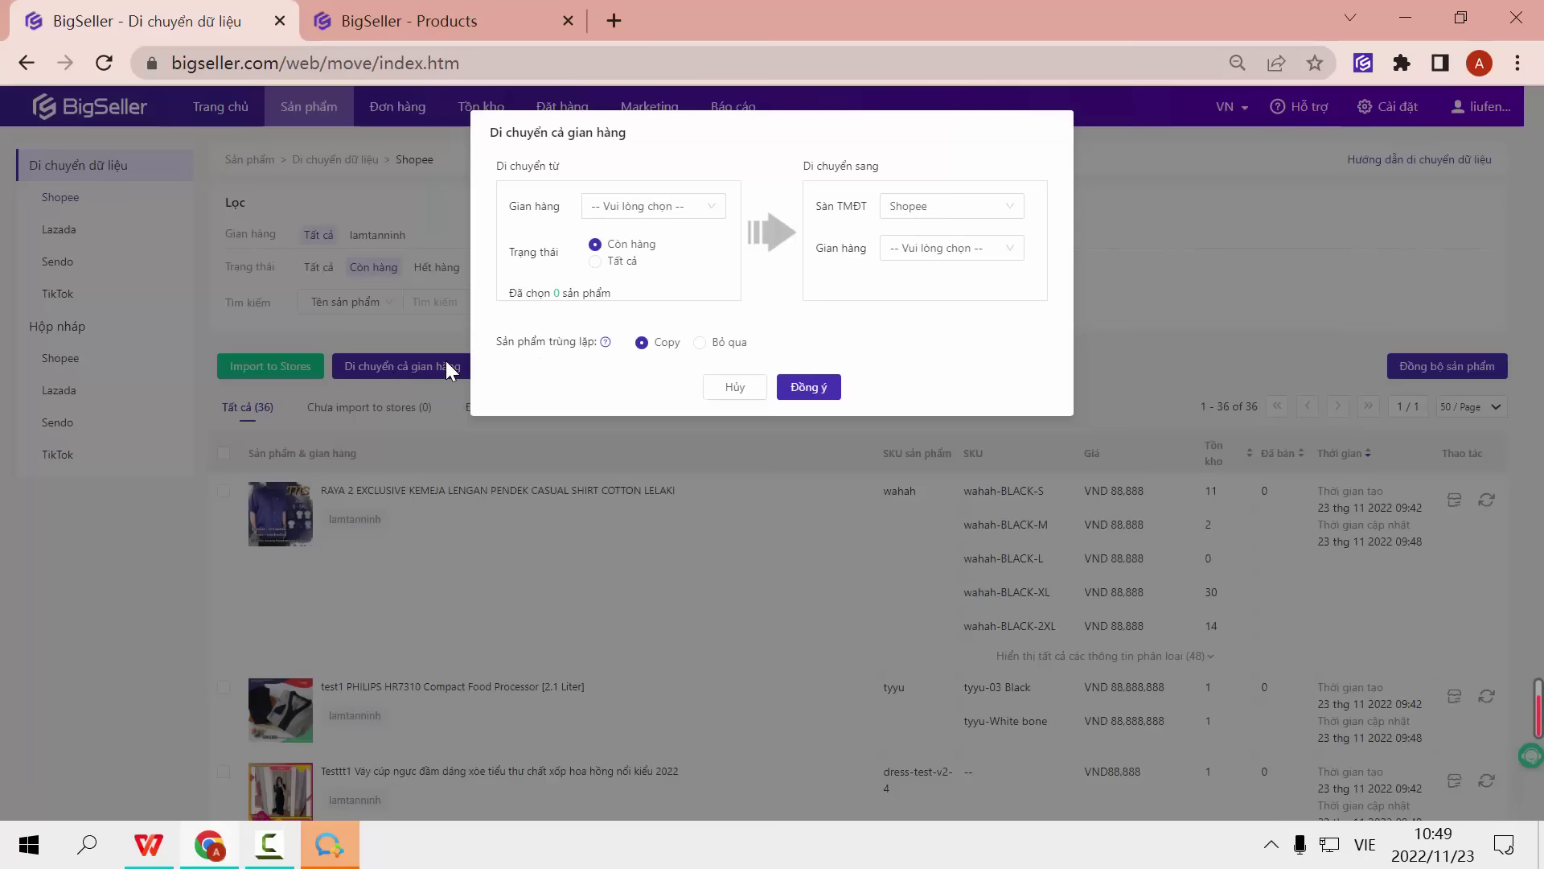
left_click(589, 212)
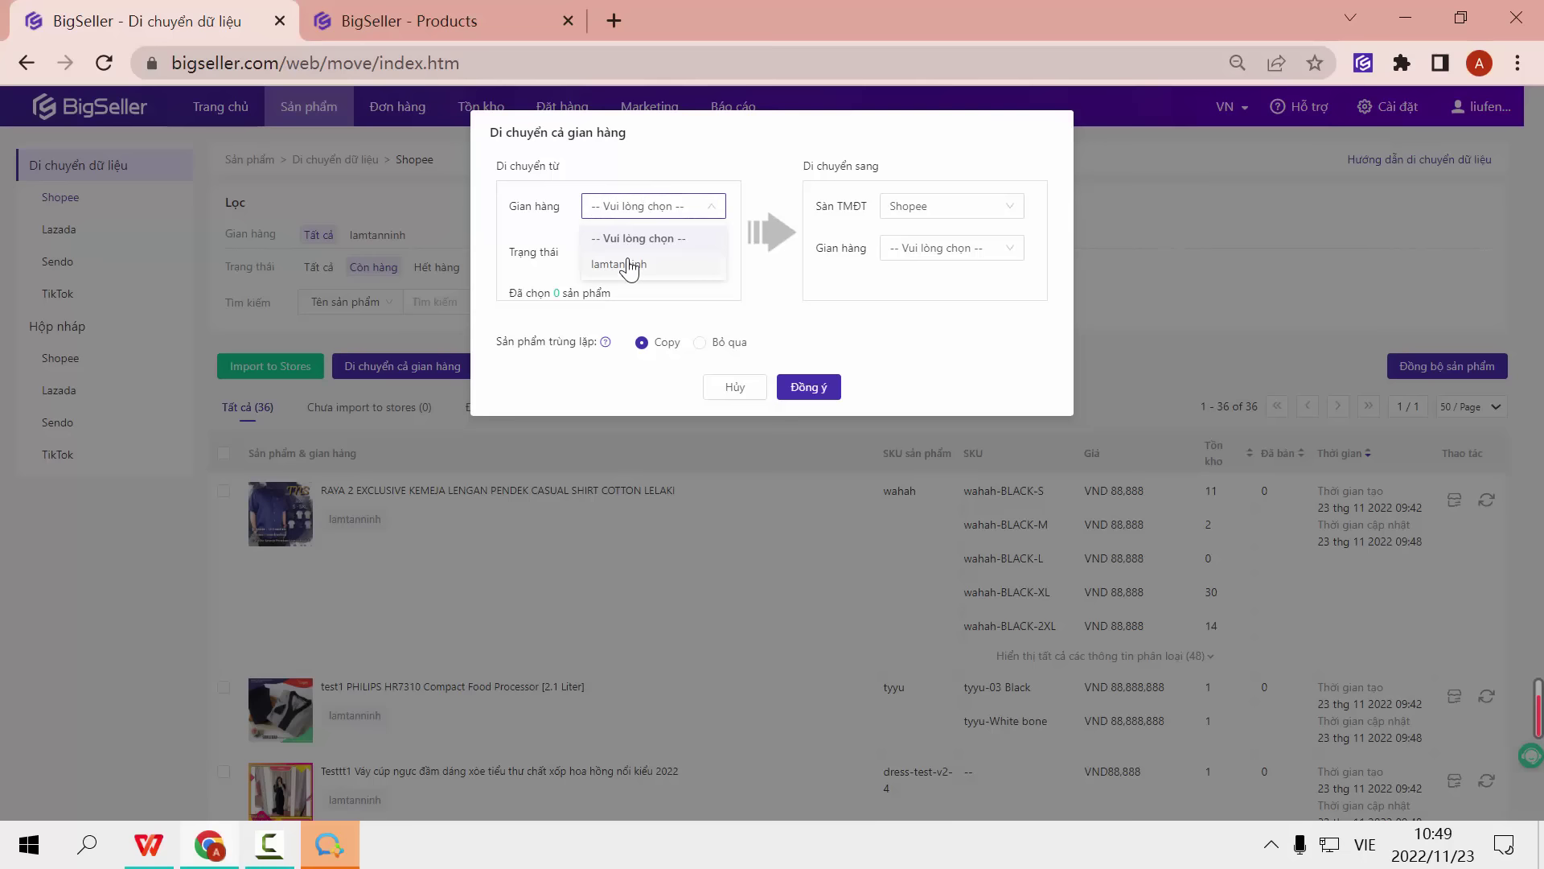
left_click(628, 266)
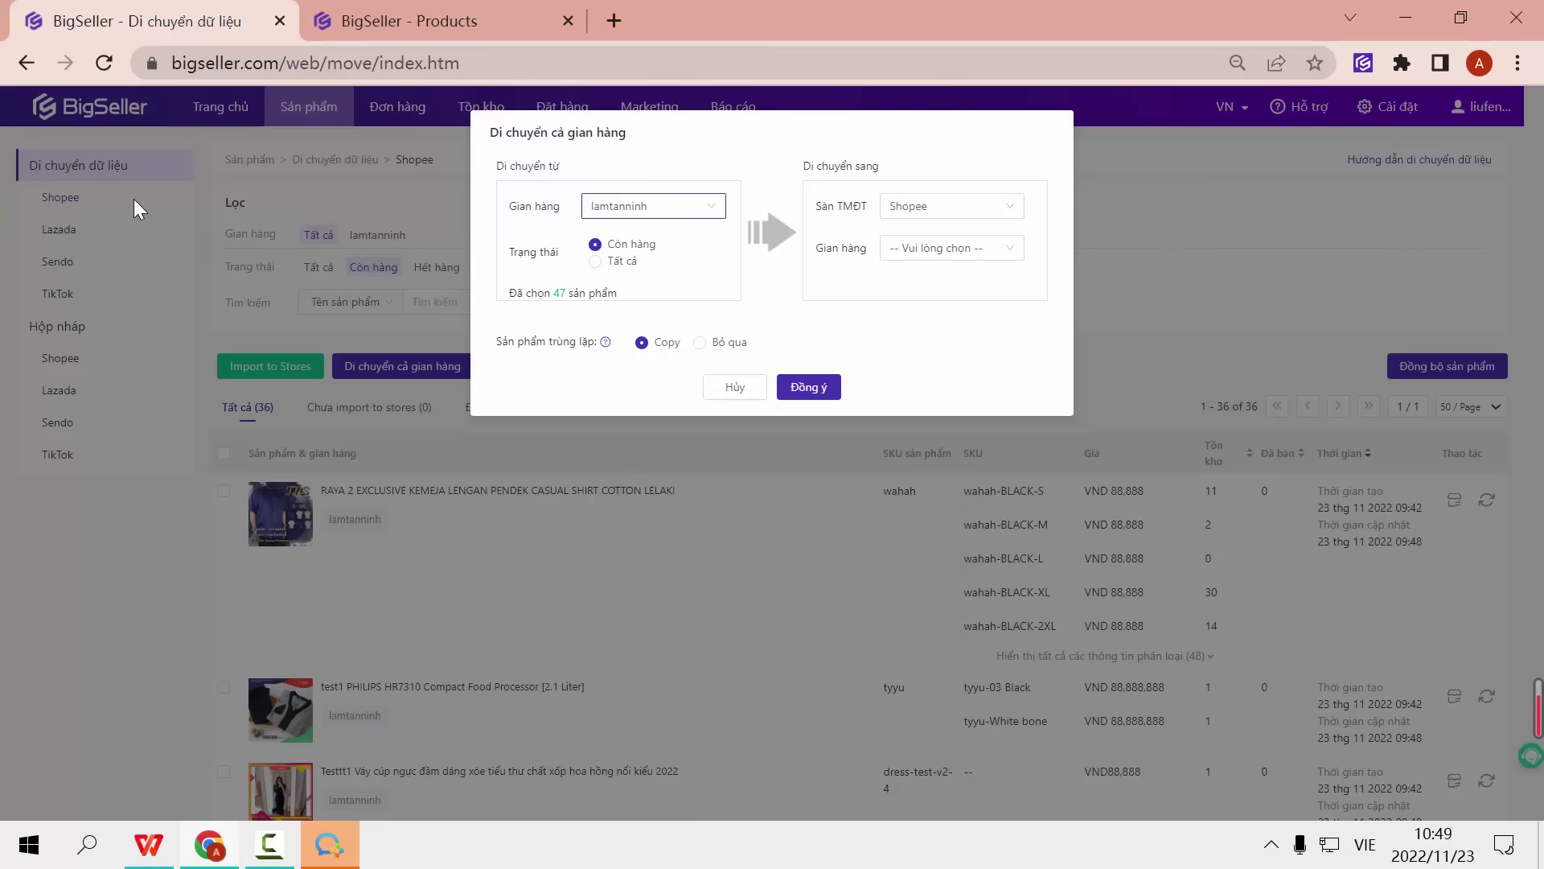
left_click(640, 219)
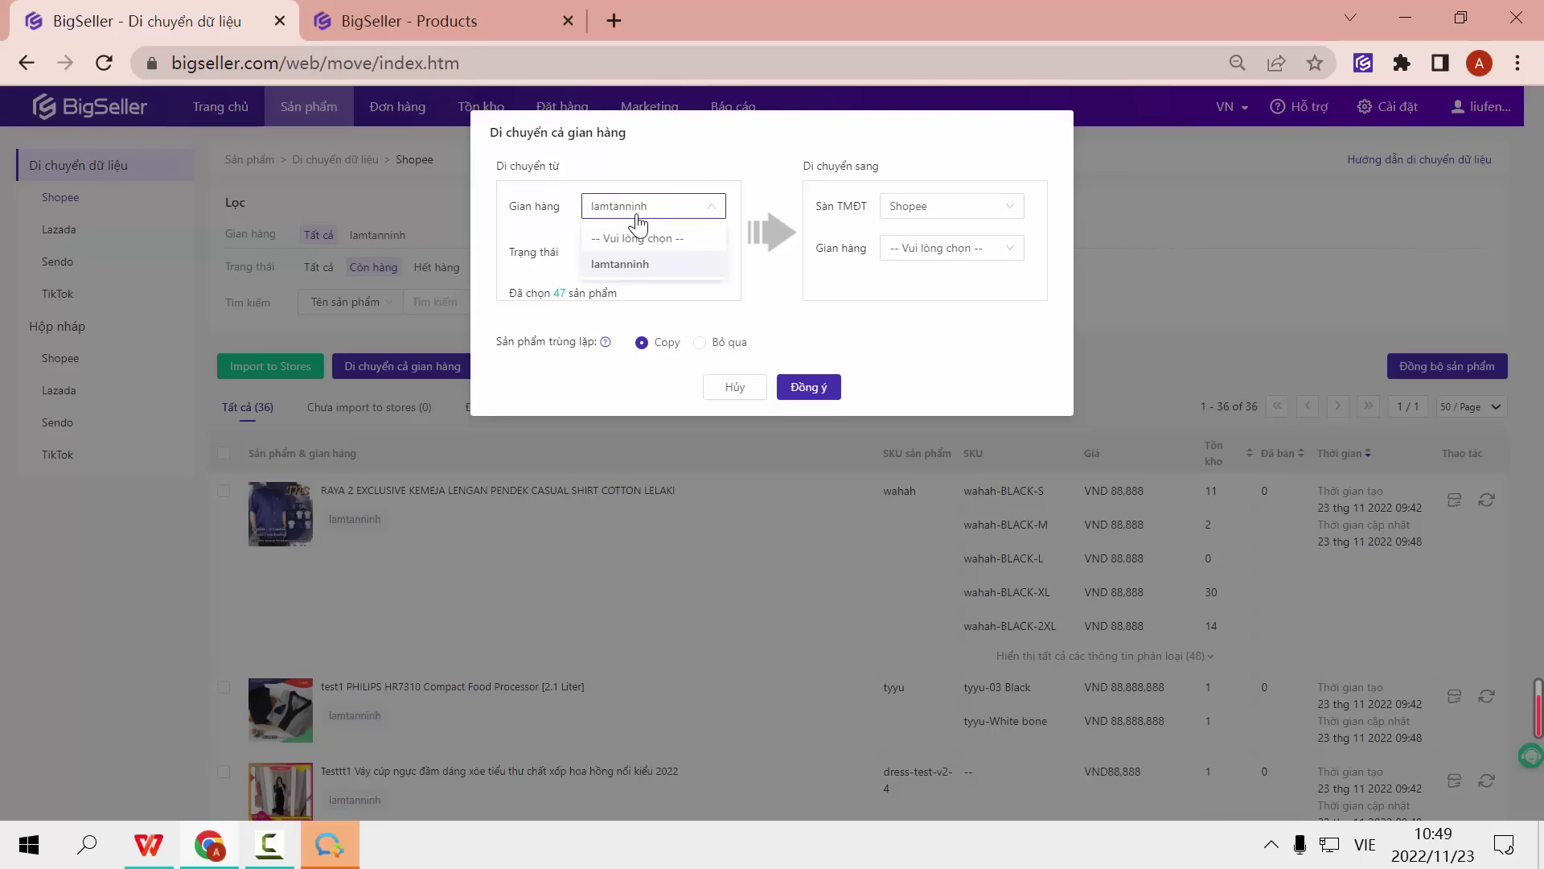
left_click(643, 215)
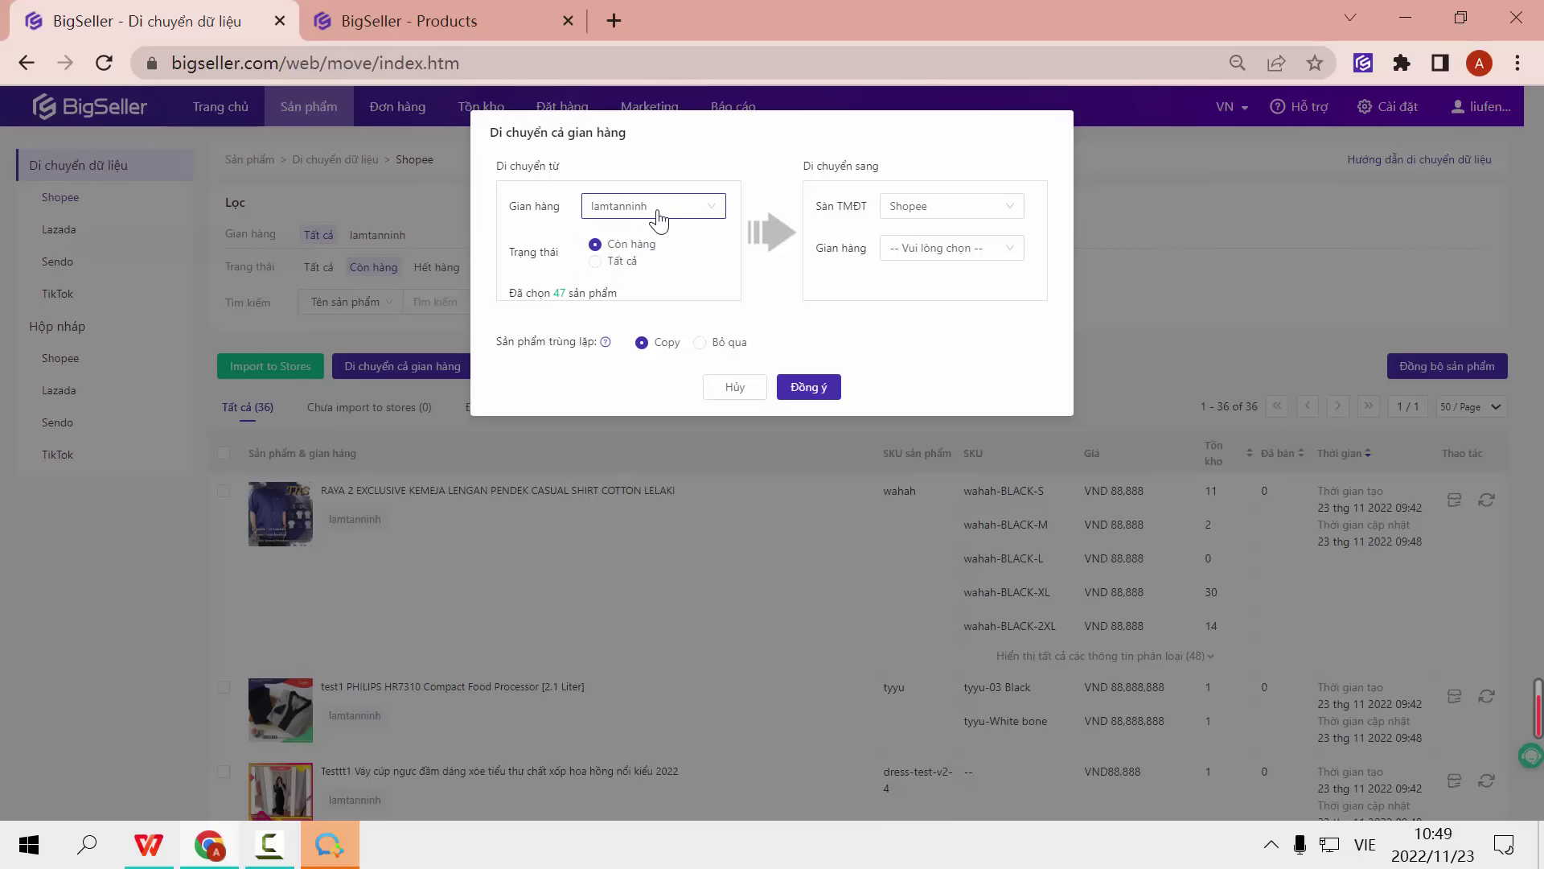
left_click(660, 219)
left_click(659, 220)
Step: Set the TikTok store as the migration destination, run the migration with duplicates copied, and open the TikTok drafts
left_click(943, 216)
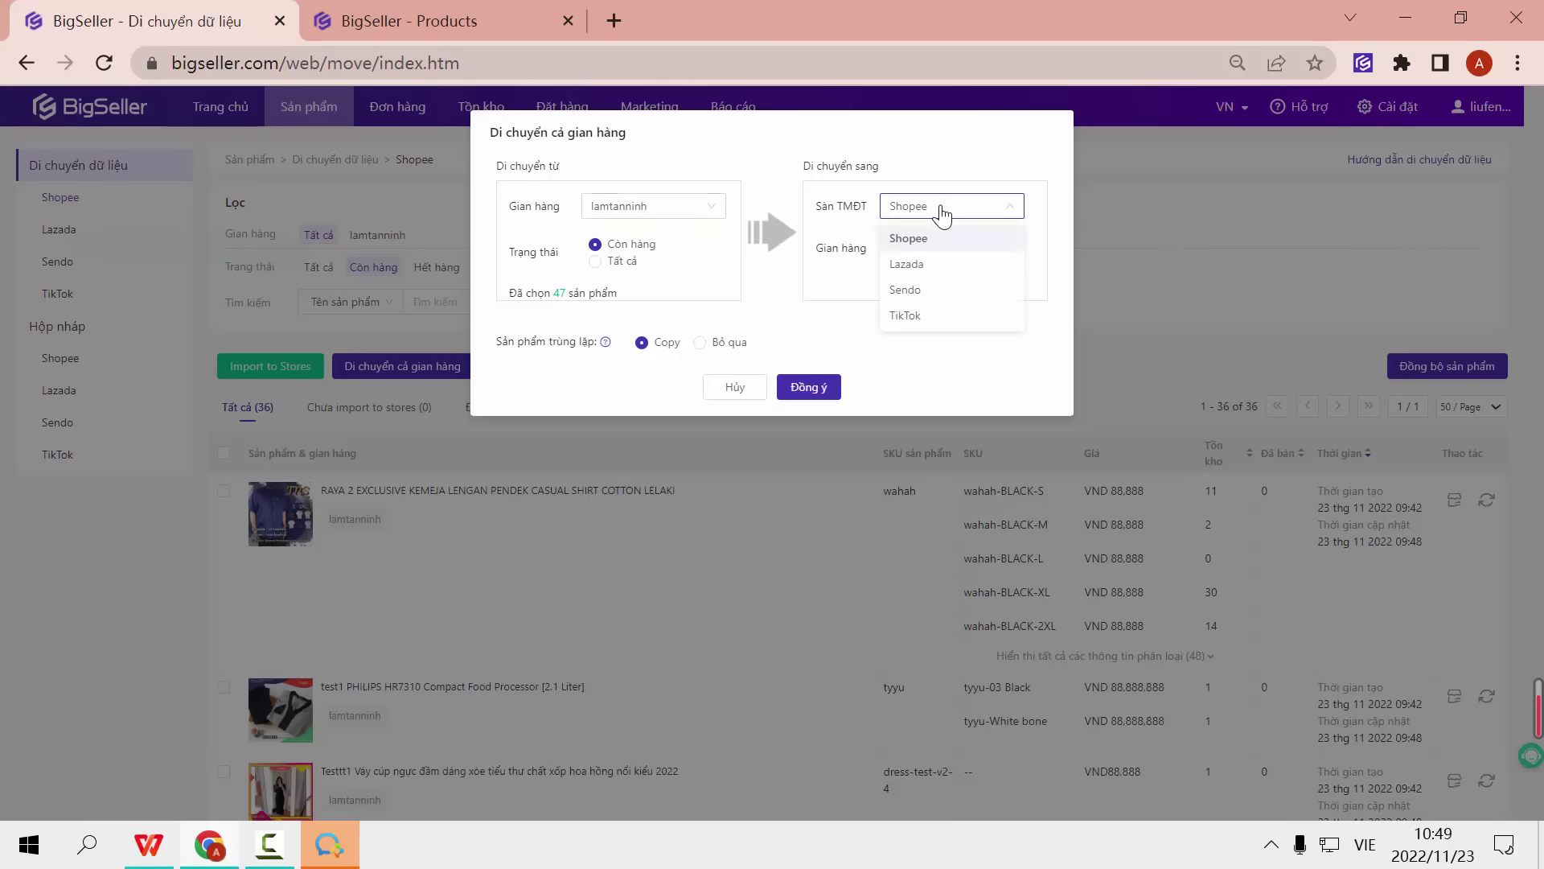
left_click(919, 316)
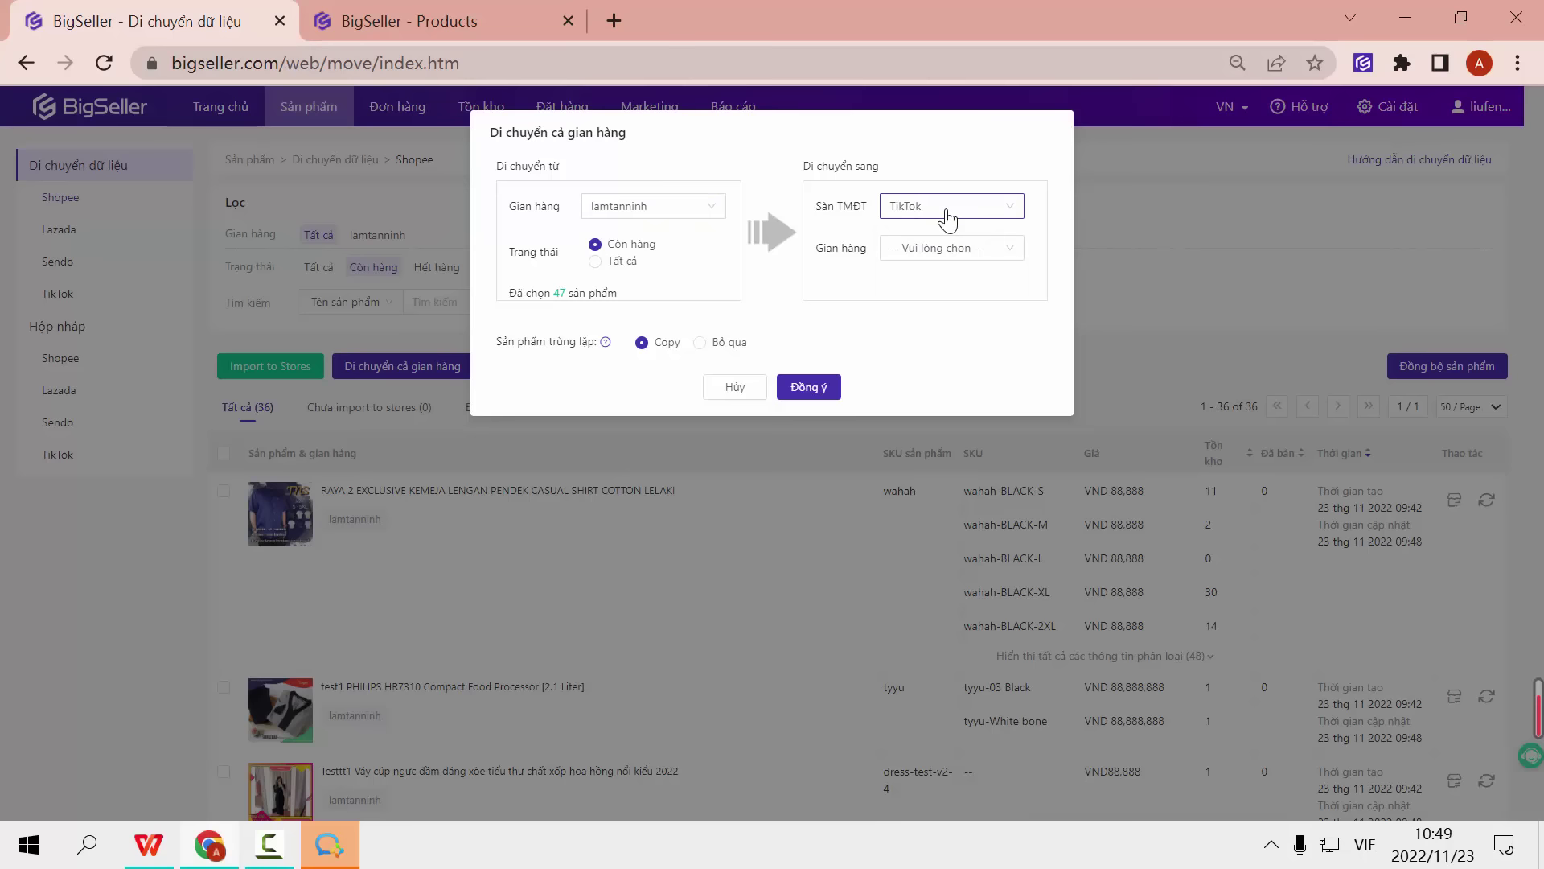
left_click(957, 253)
left_click(941, 310)
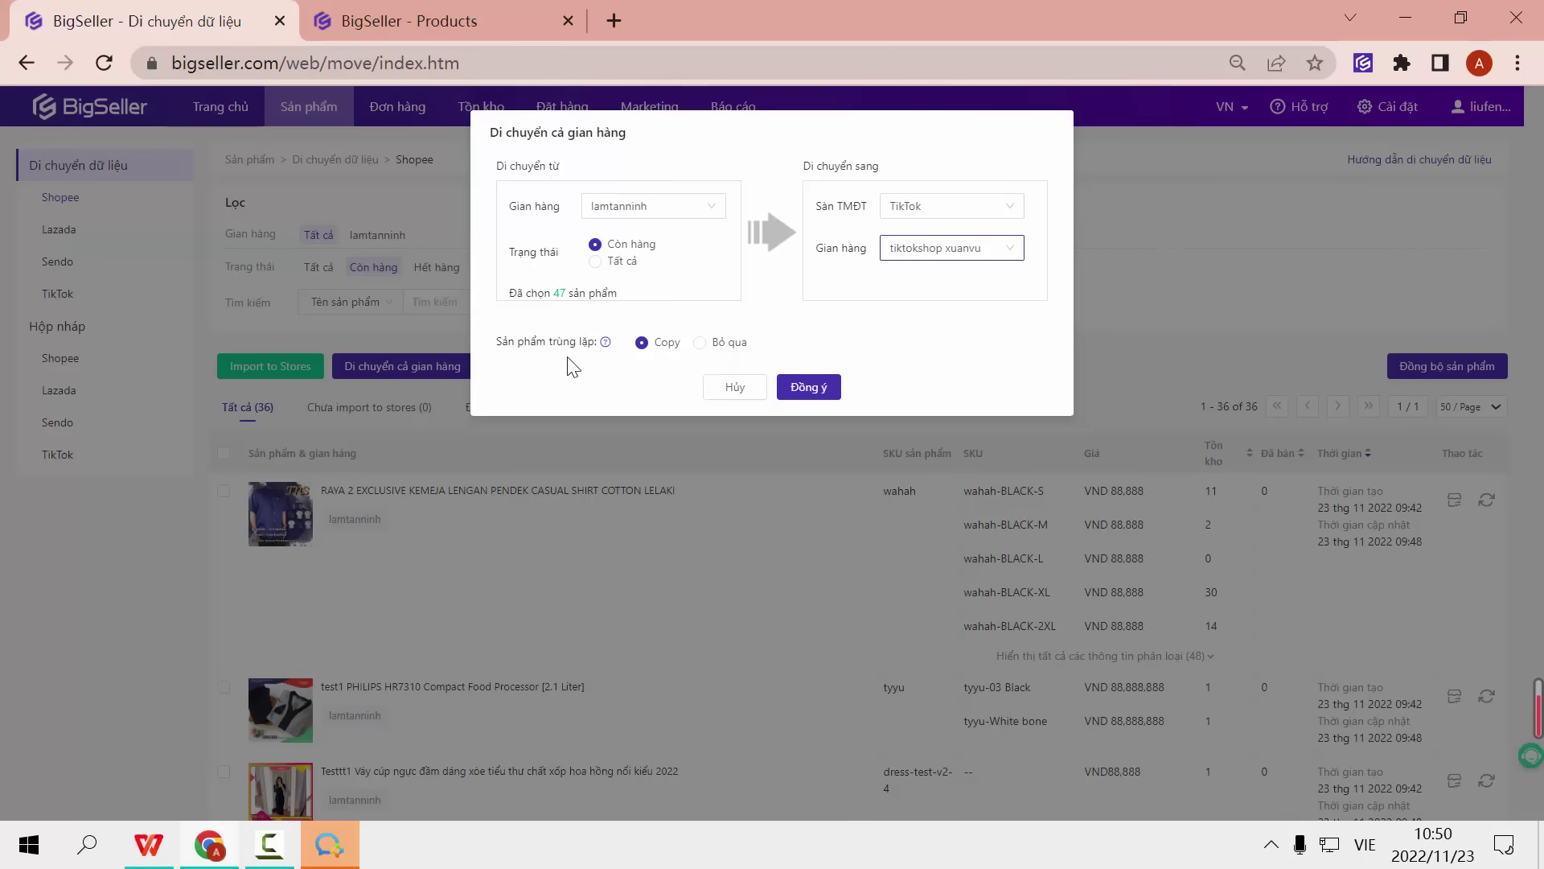
left_click(808, 386)
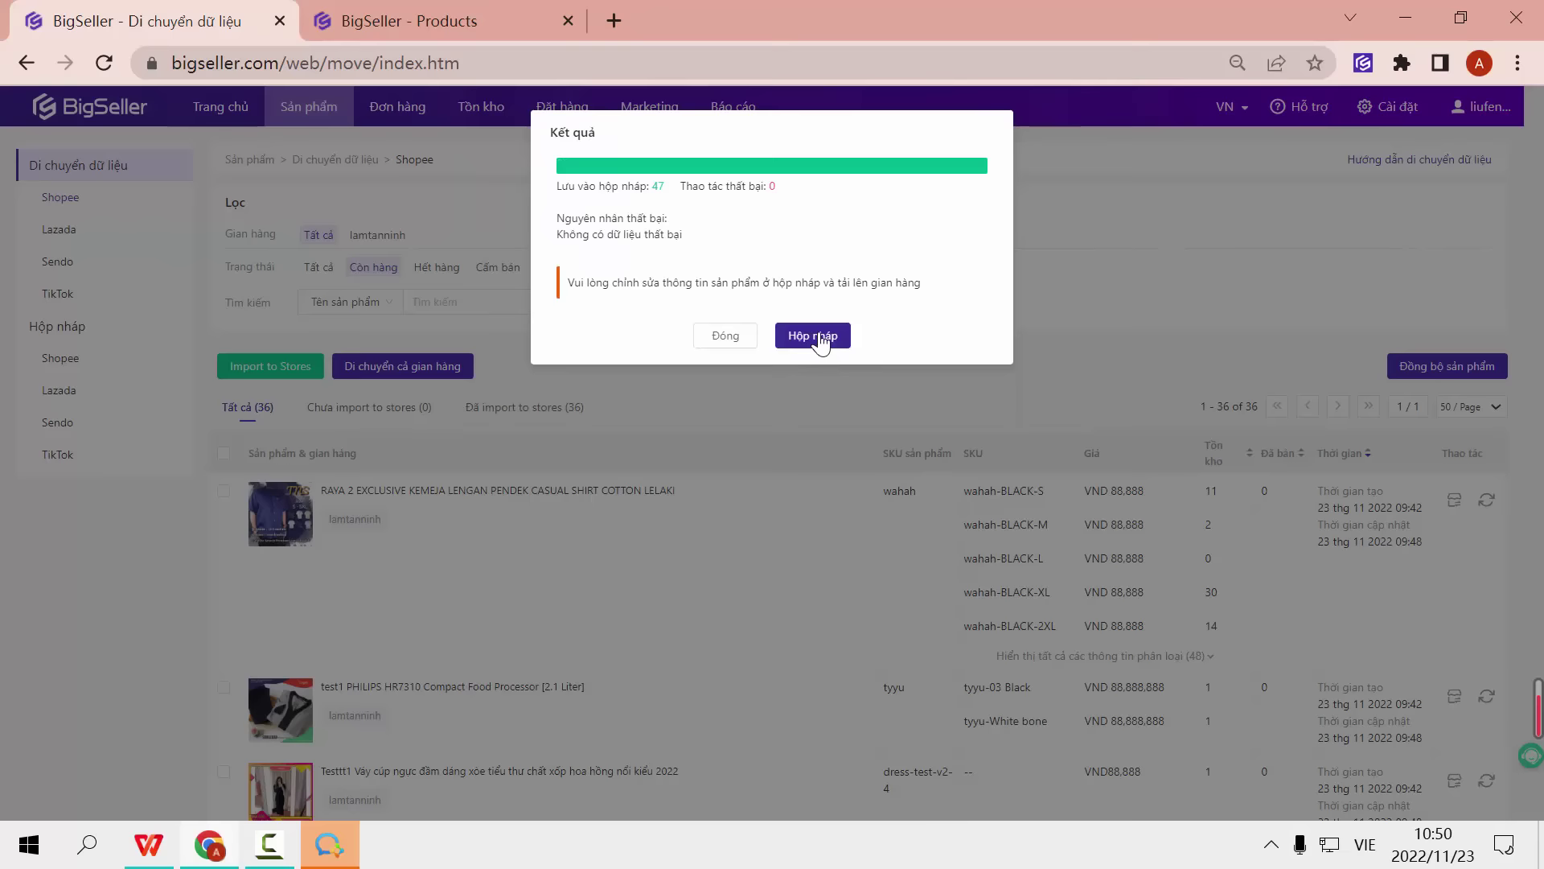
left_click(818, 338)
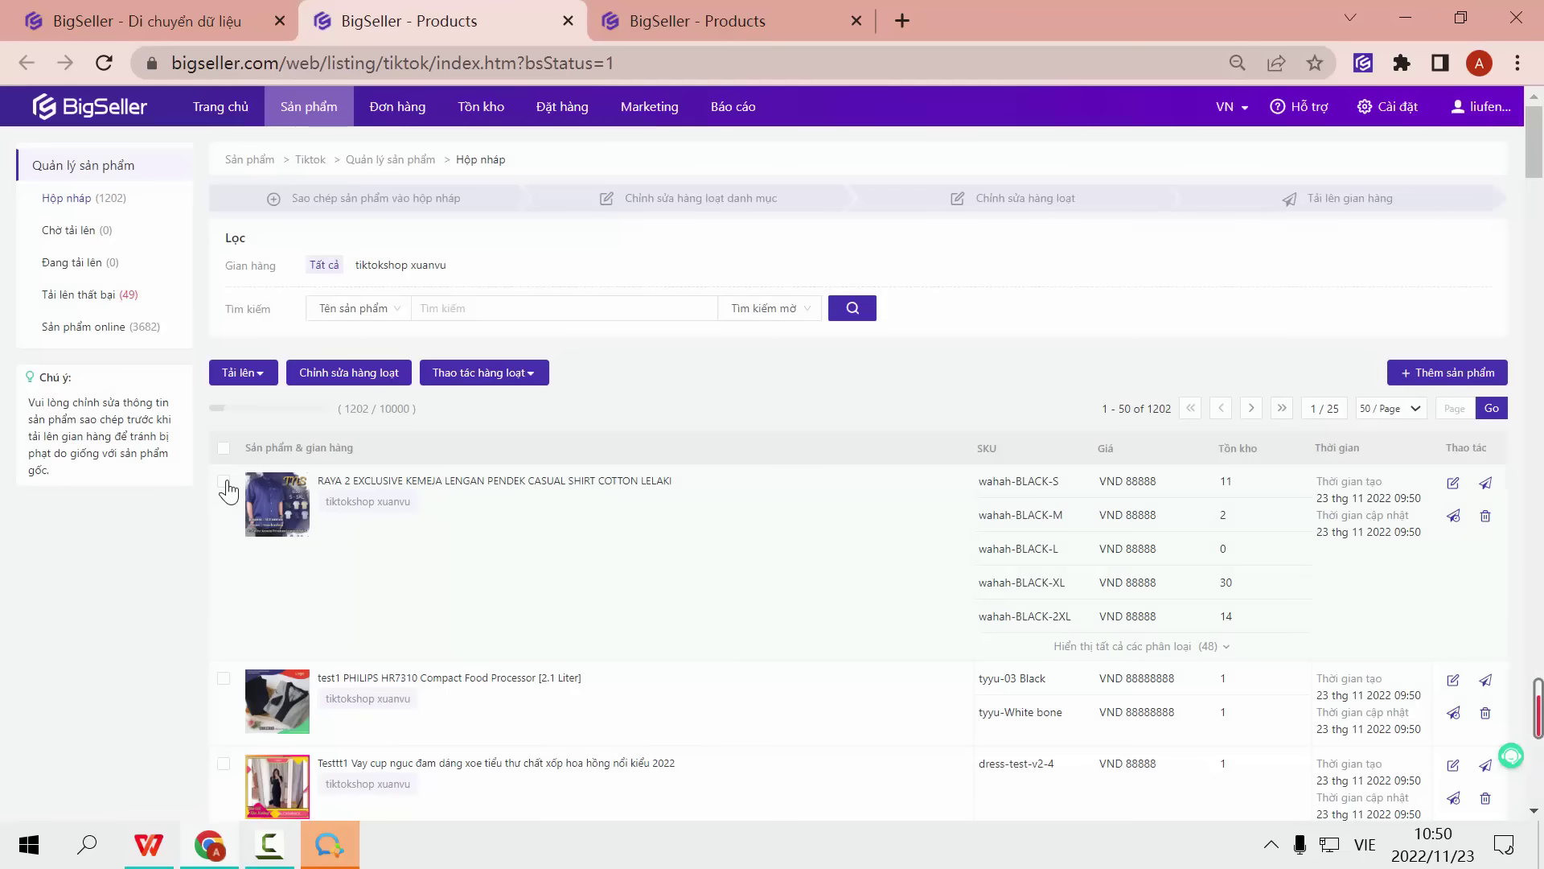
Step: Select the first four TikTok draft products and open them for bulk editing
left_click(223, 481)
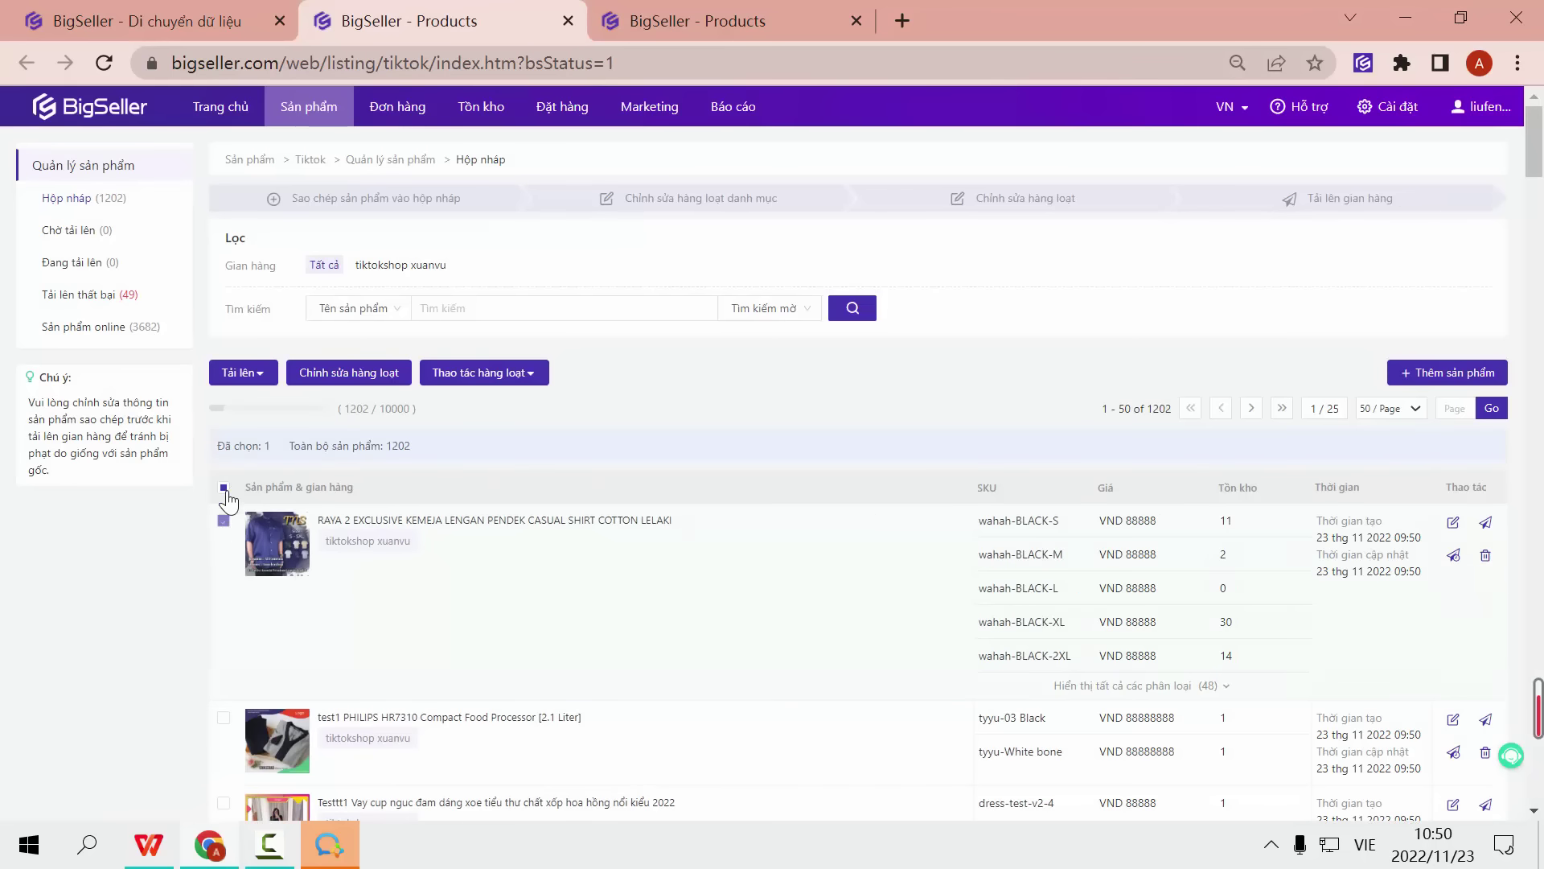
left_click(224, 715)
scroll(224, 708, "down", 1)
left_click(224, 682)
left_click(223, 772)
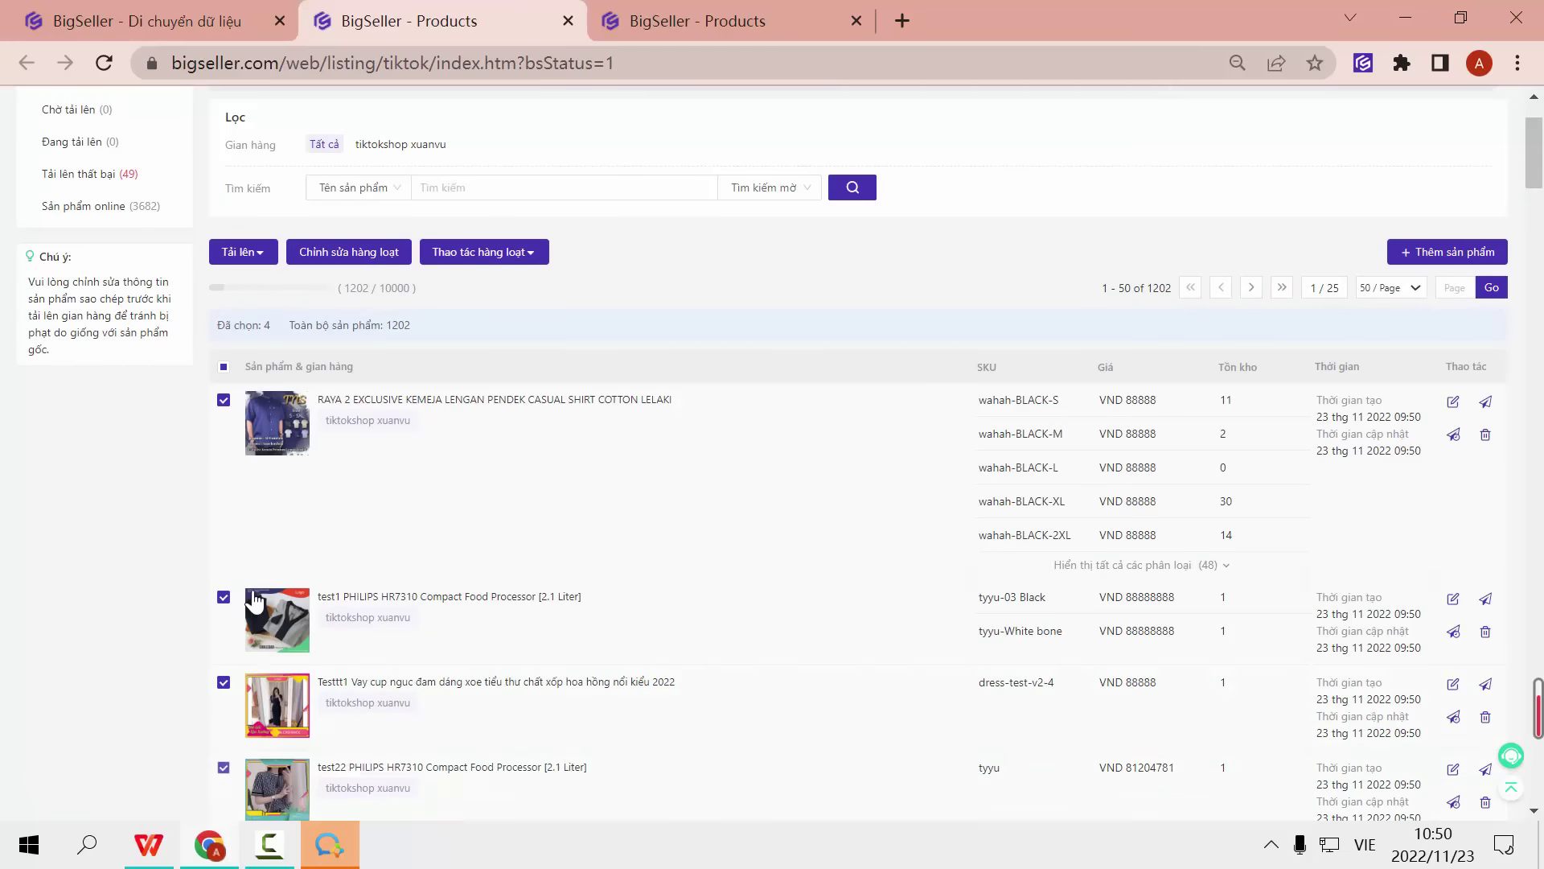
scroll(258, 595, "up", 1)
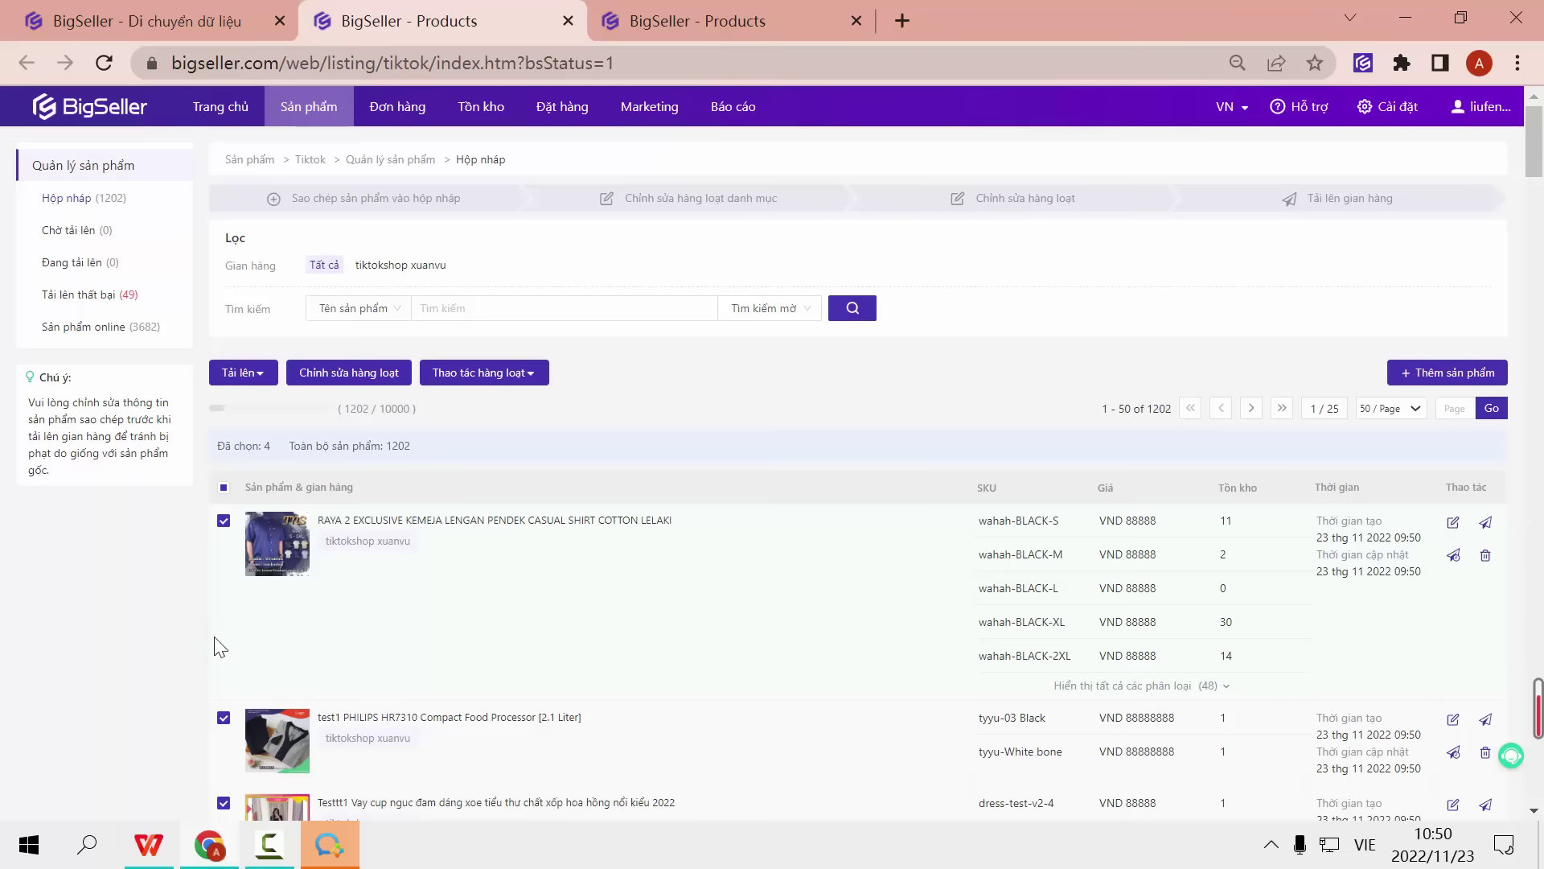
scroll(213, 551, "down", 2)
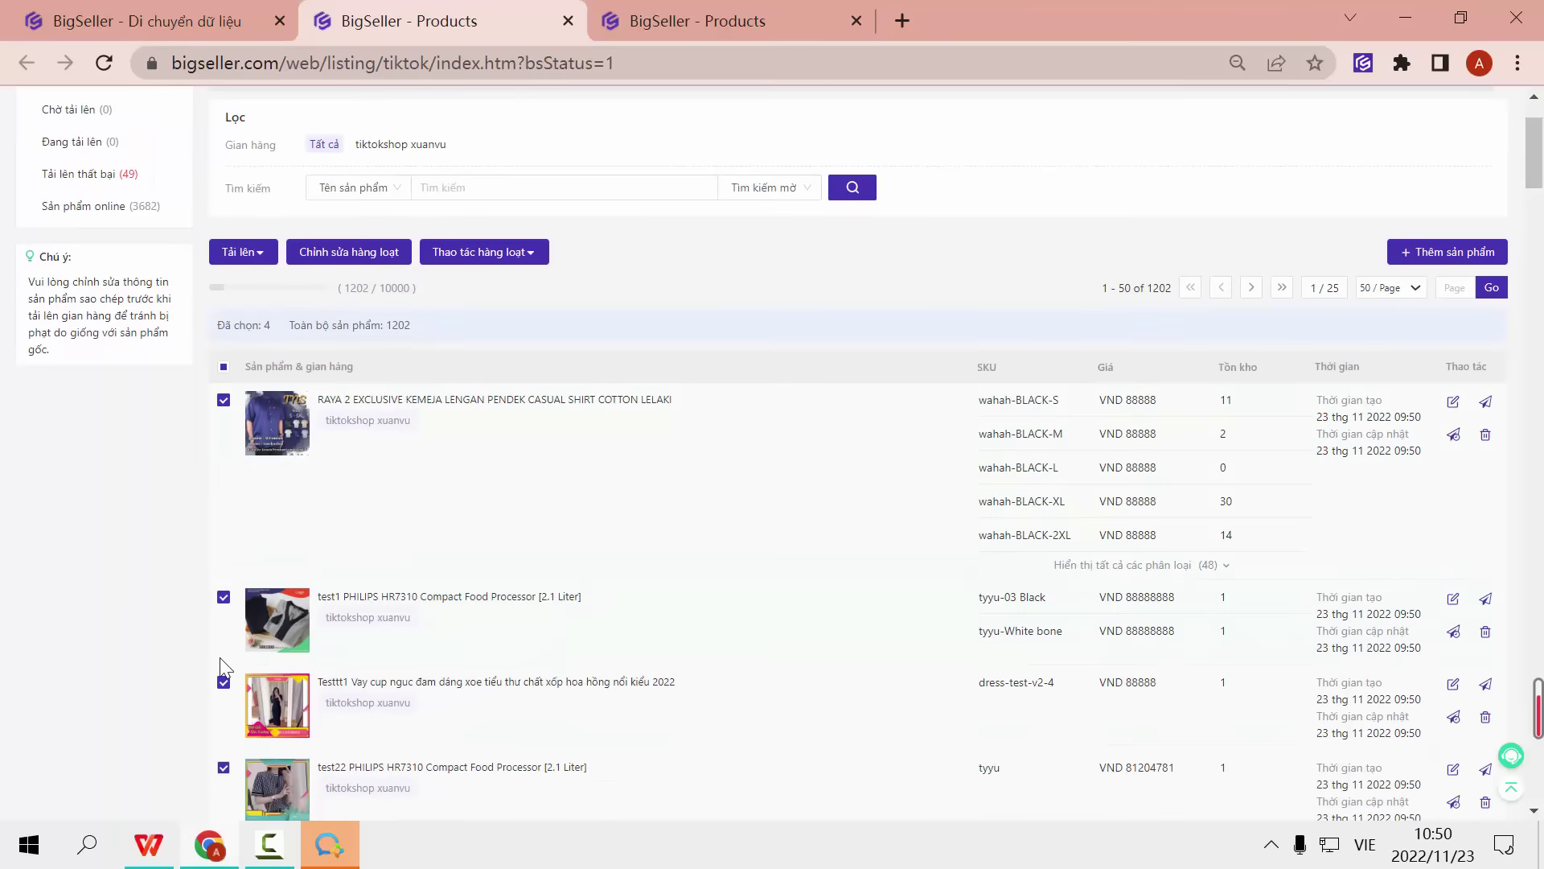
scroll(225, 707, "up", 2)
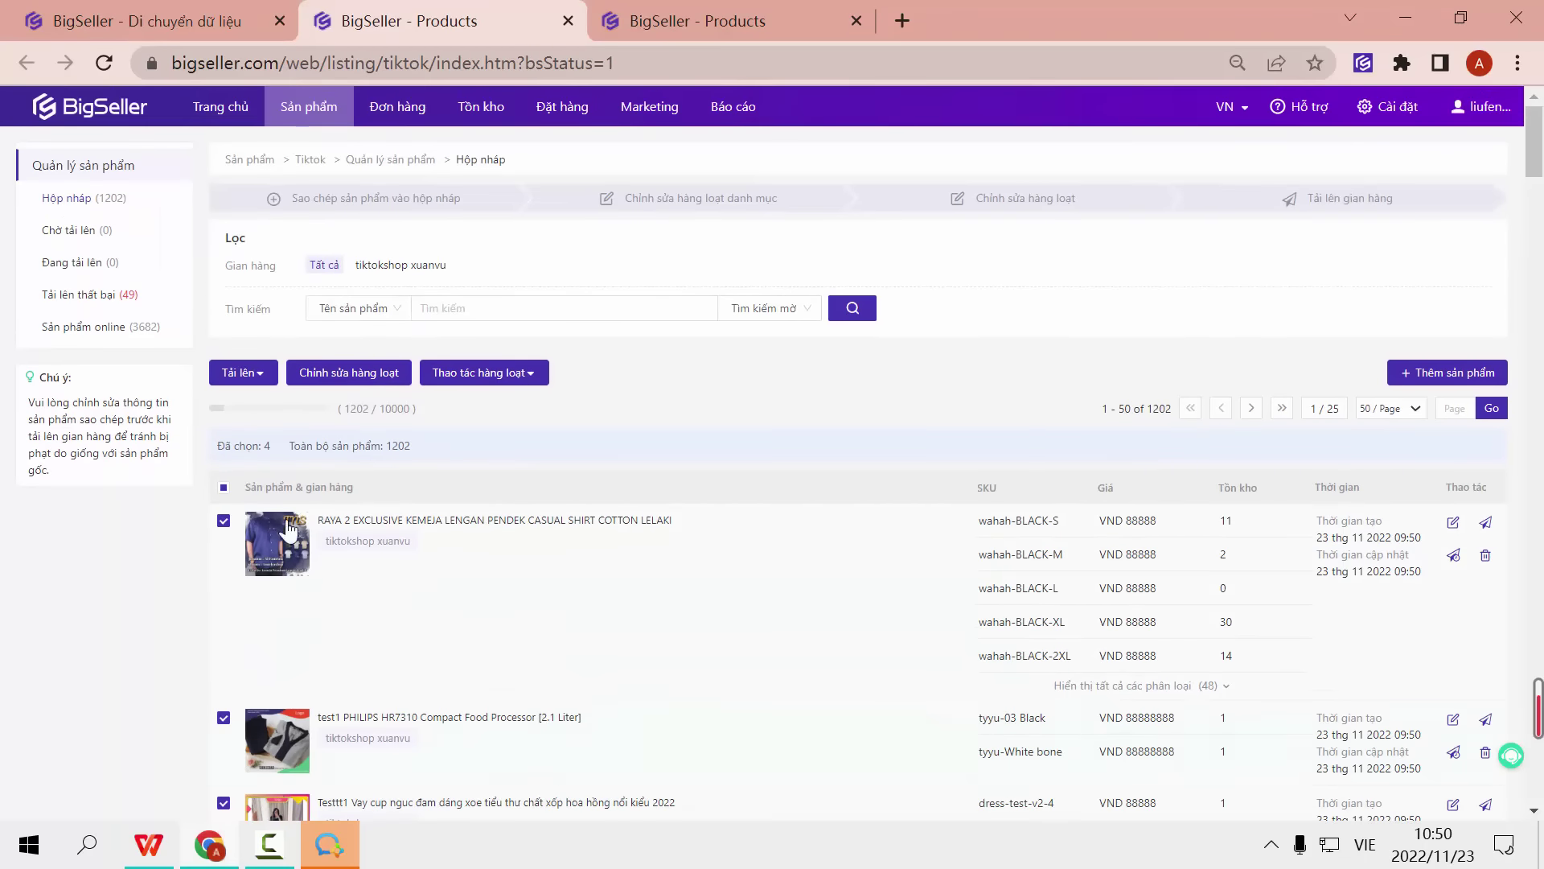
left_click(364, 374)
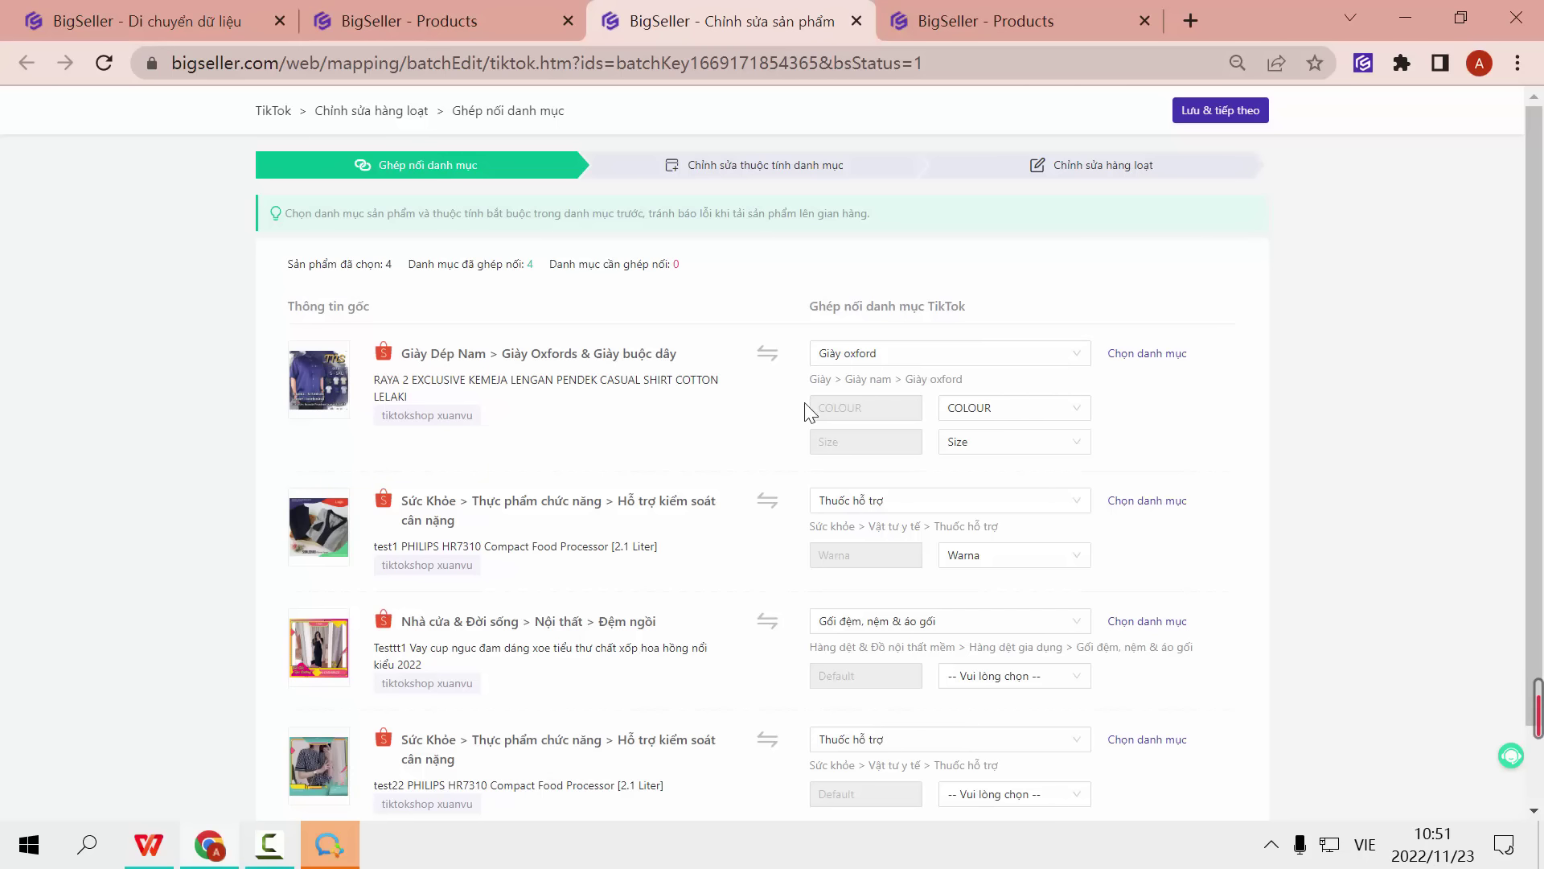
Step: Map the first product to the TikTok category Thuốc hỗ trợ and the third product's Default variation to Thông số
left_click(1000, 359)
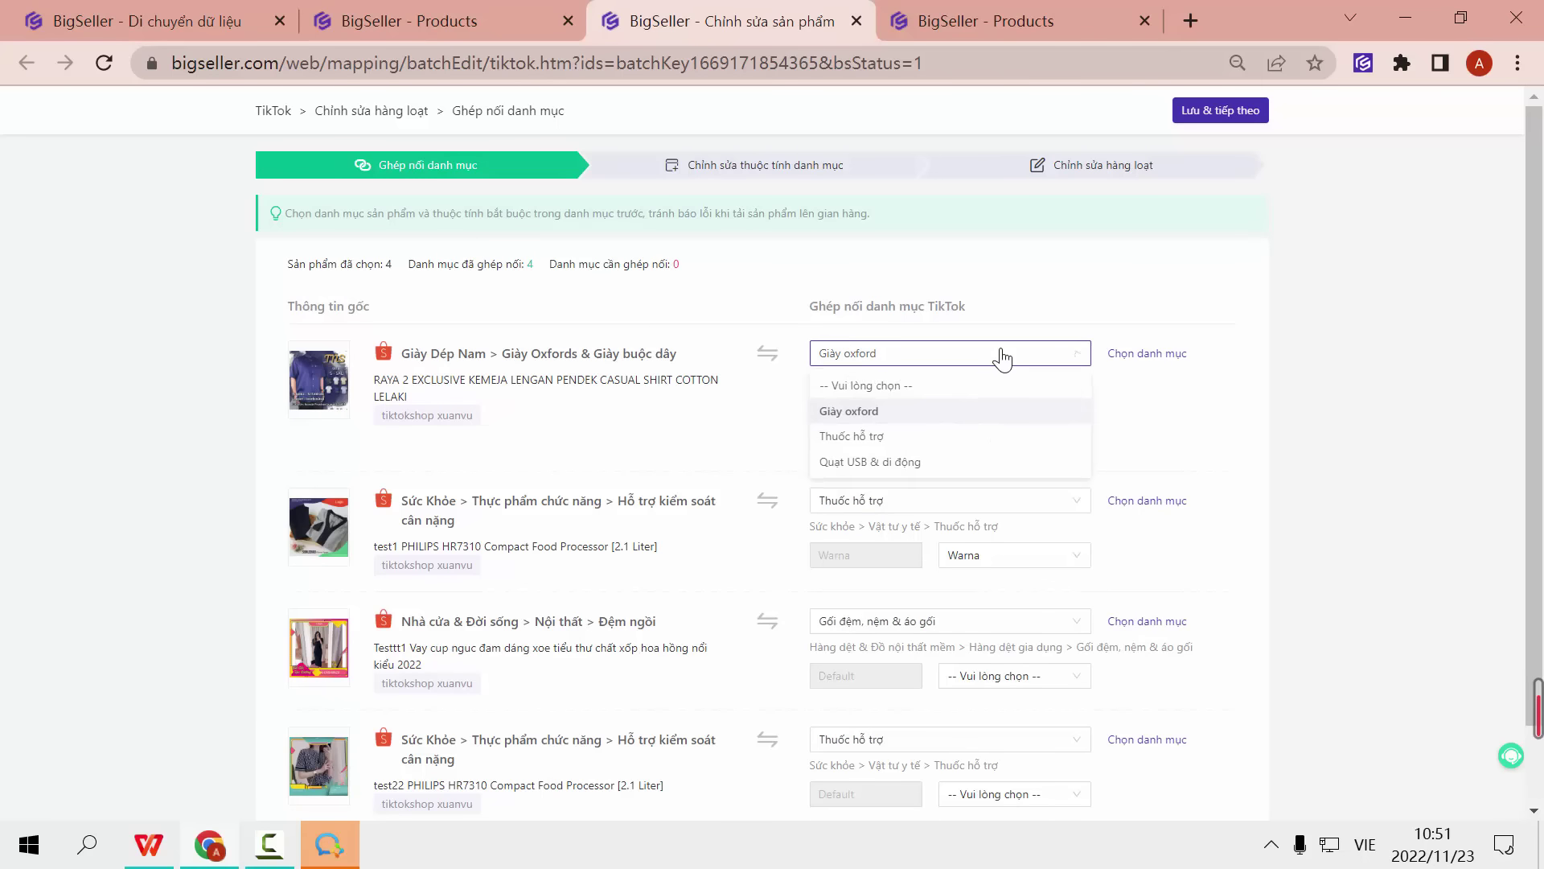
left_click(885, 437)
scroll(1021, 690, "down", 2)
left_click(1021, 689)
left_click(996, 765)
scroll(1067, 574, "up", 2)
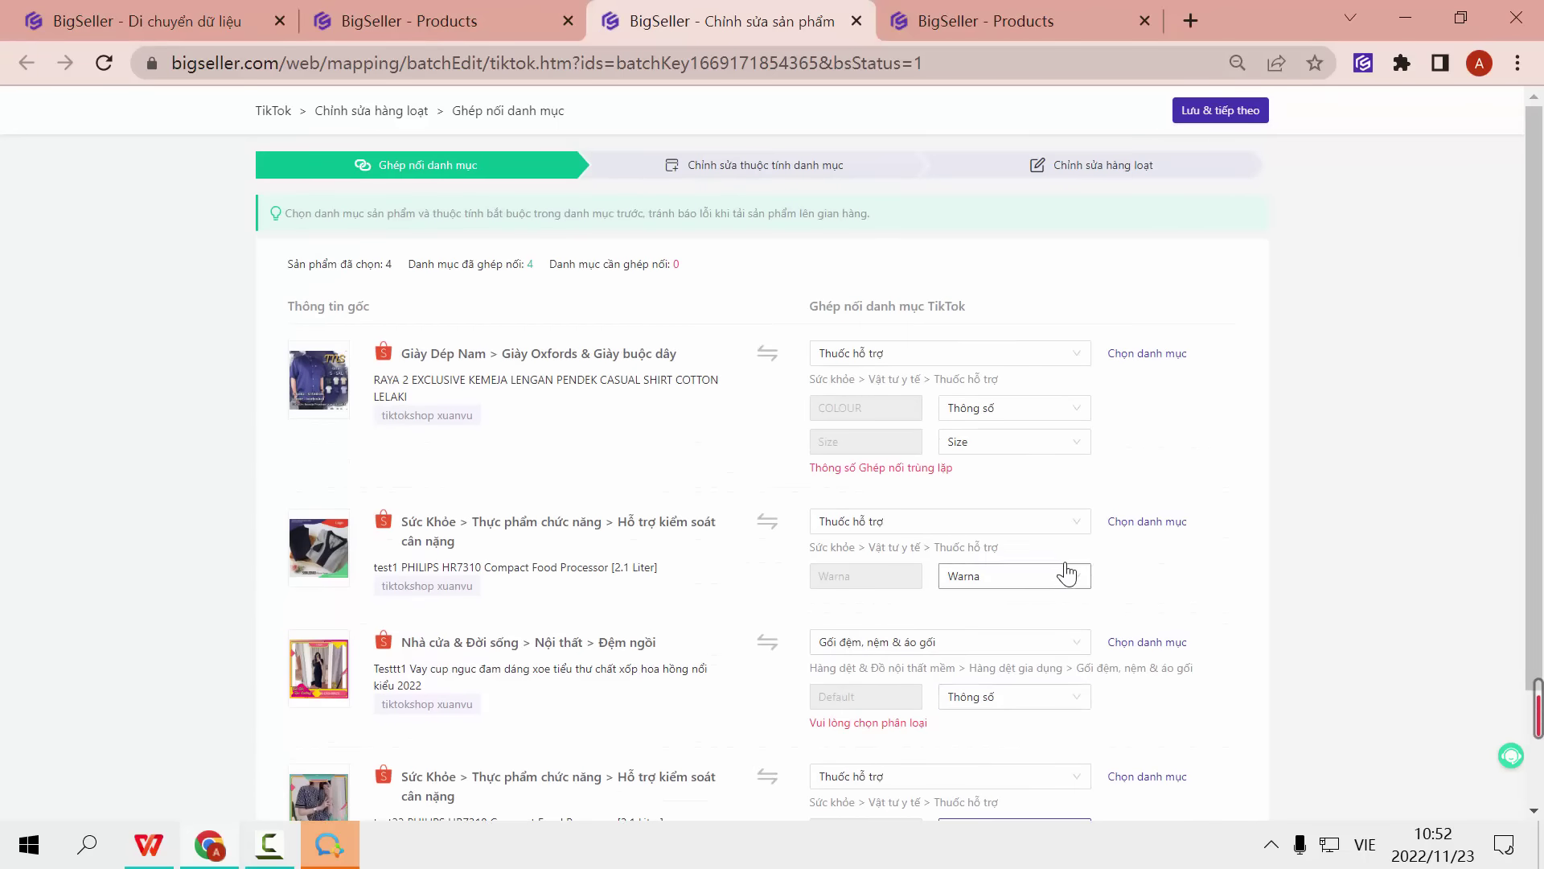
Step: Save the category mapping and attributes to reach the bulk edit table, toggling its Thông tin cơ bản columns off and on
left_click(1224, 110)
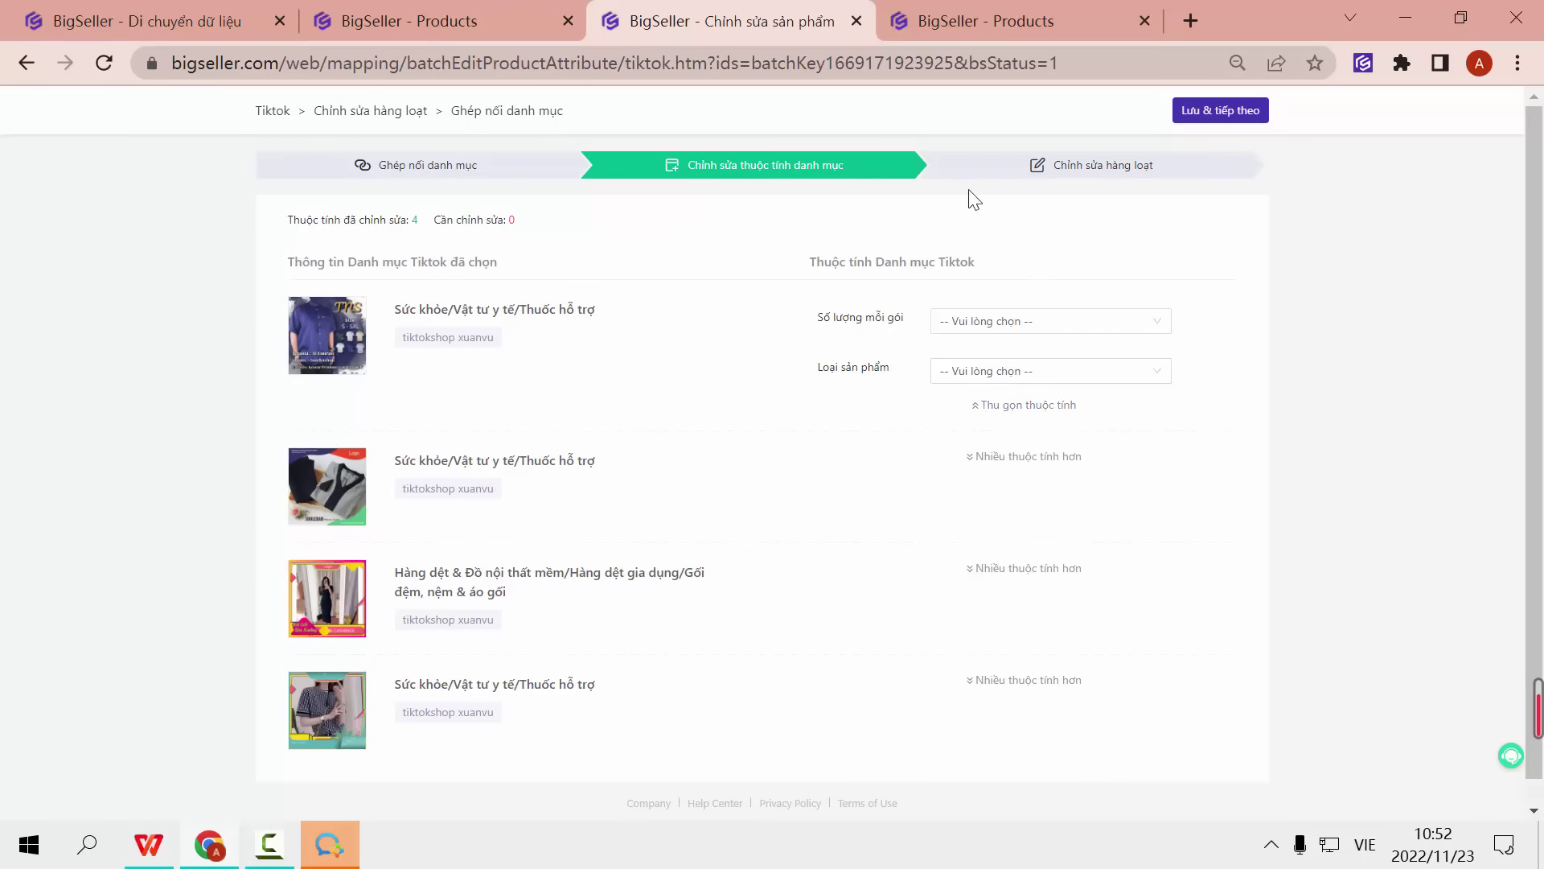
left_click(1210, 118)
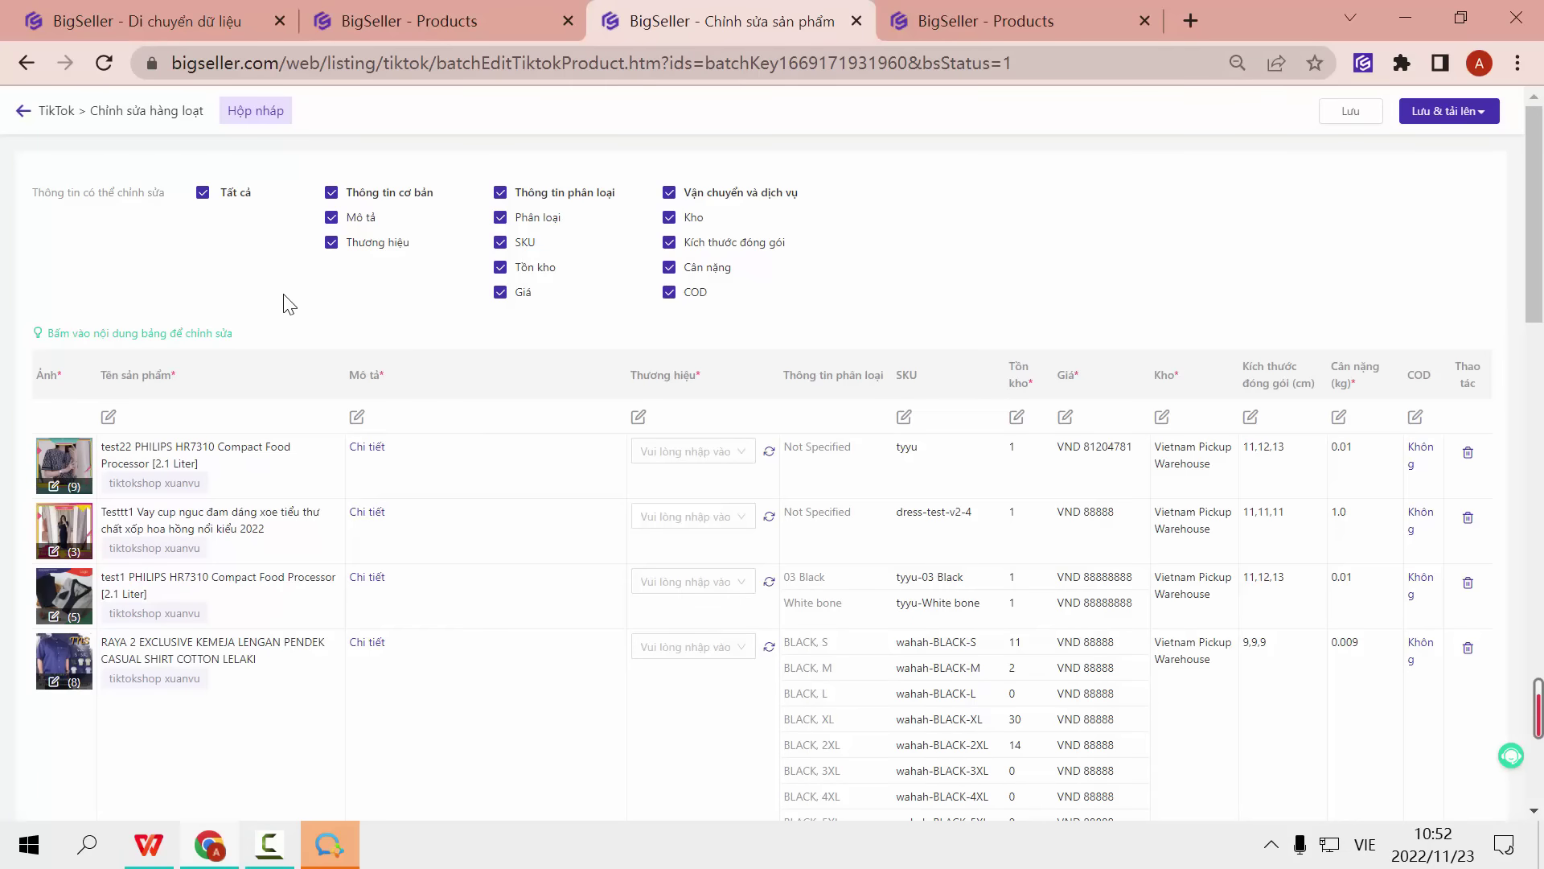
left_click(332, 193)
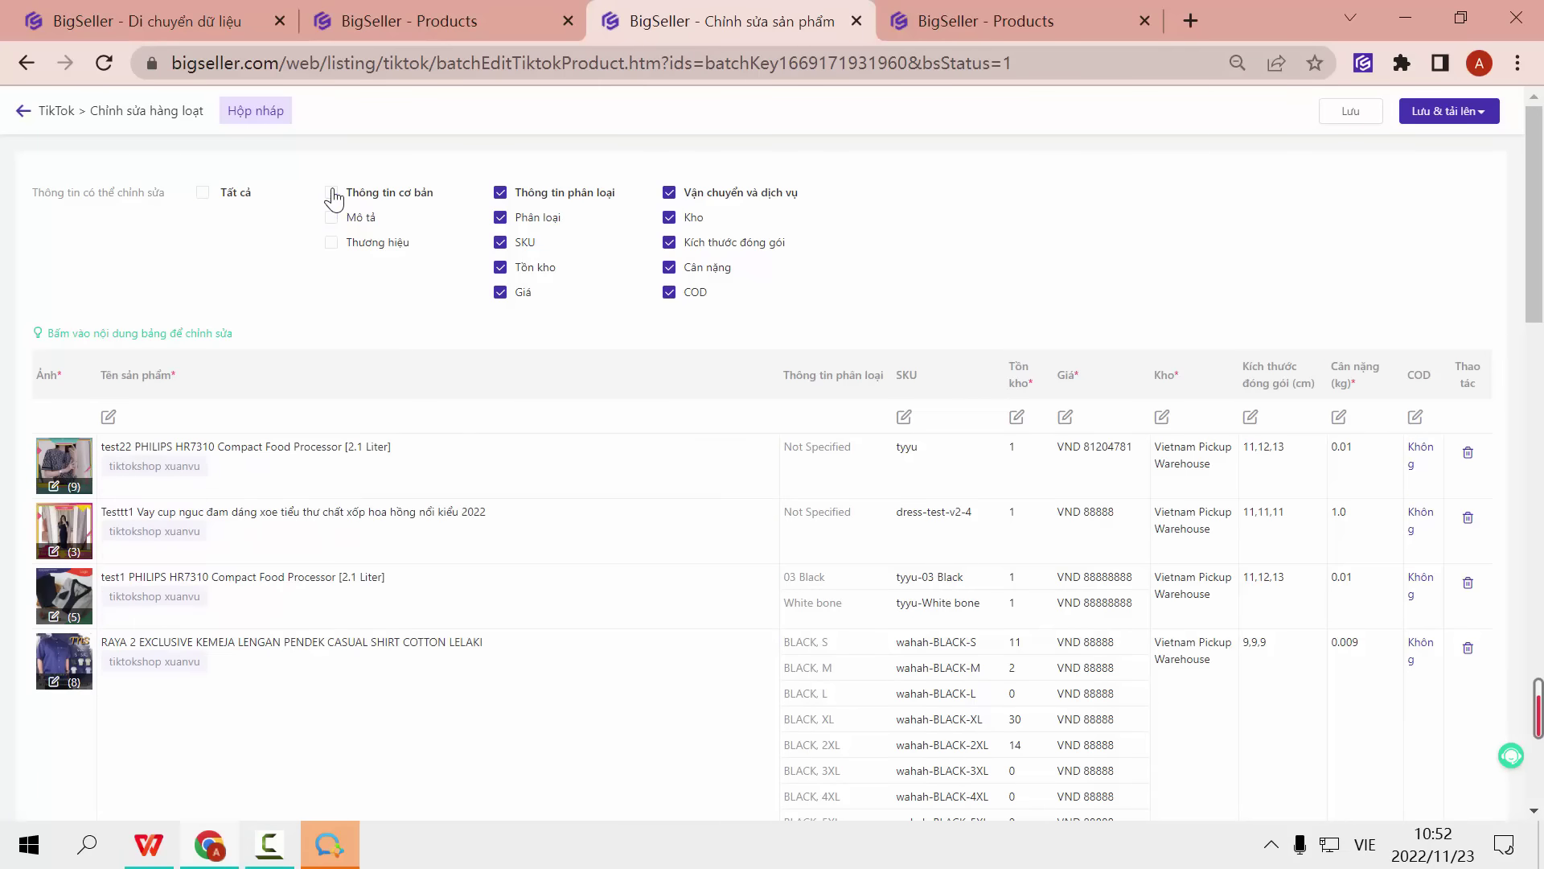
left_click(333, 194)
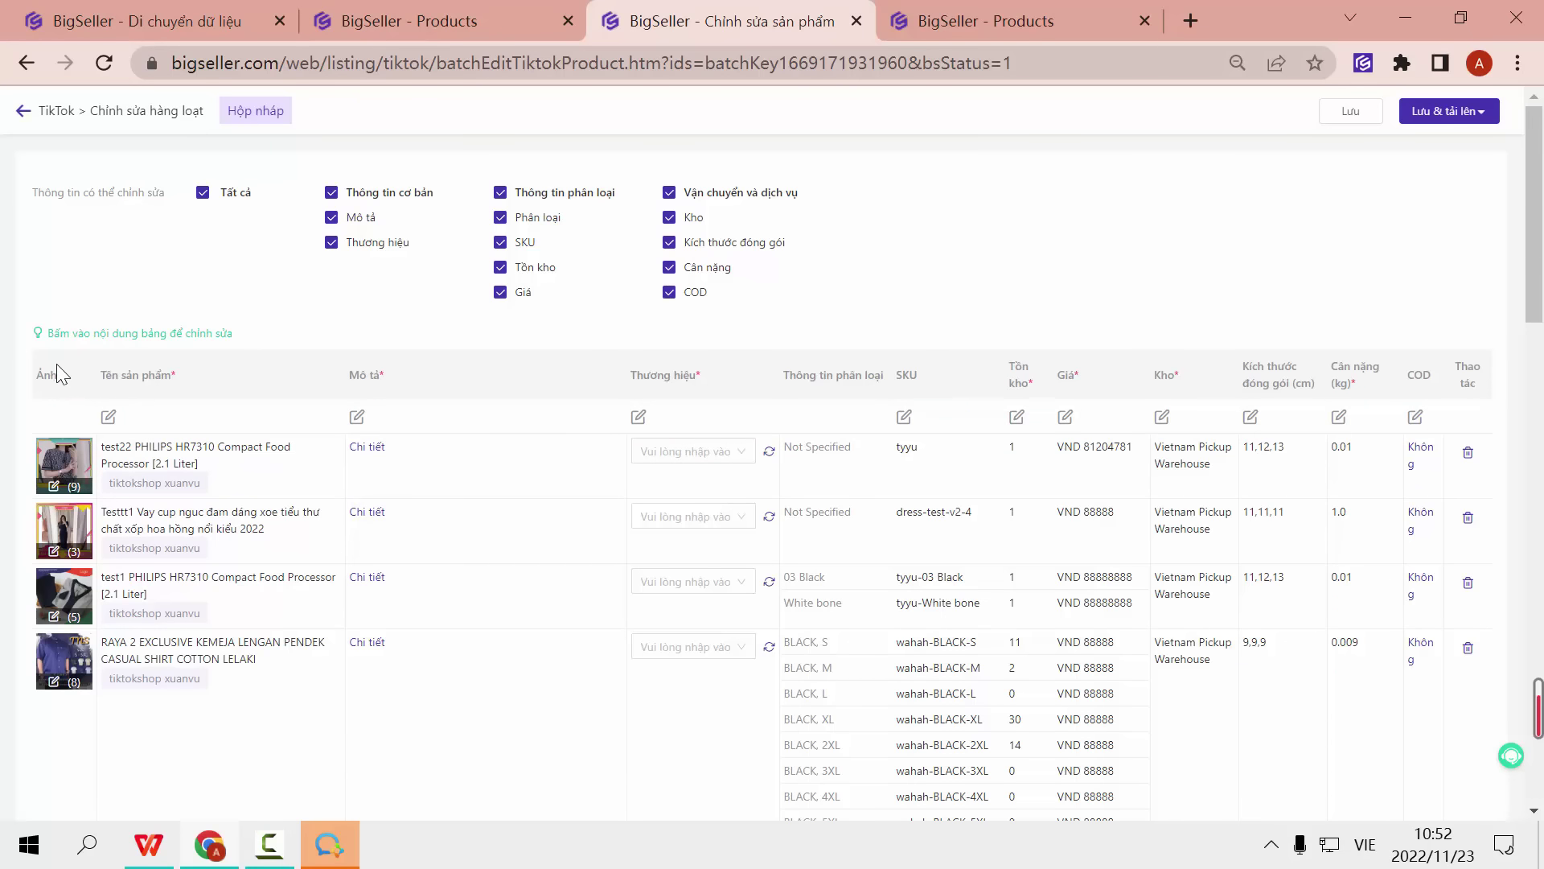
Step: Open the eighth image of the first product in the image editor, look through its Eraser, Mask, Draw, Shape and Filter tools, and save
left_click(54, 487)
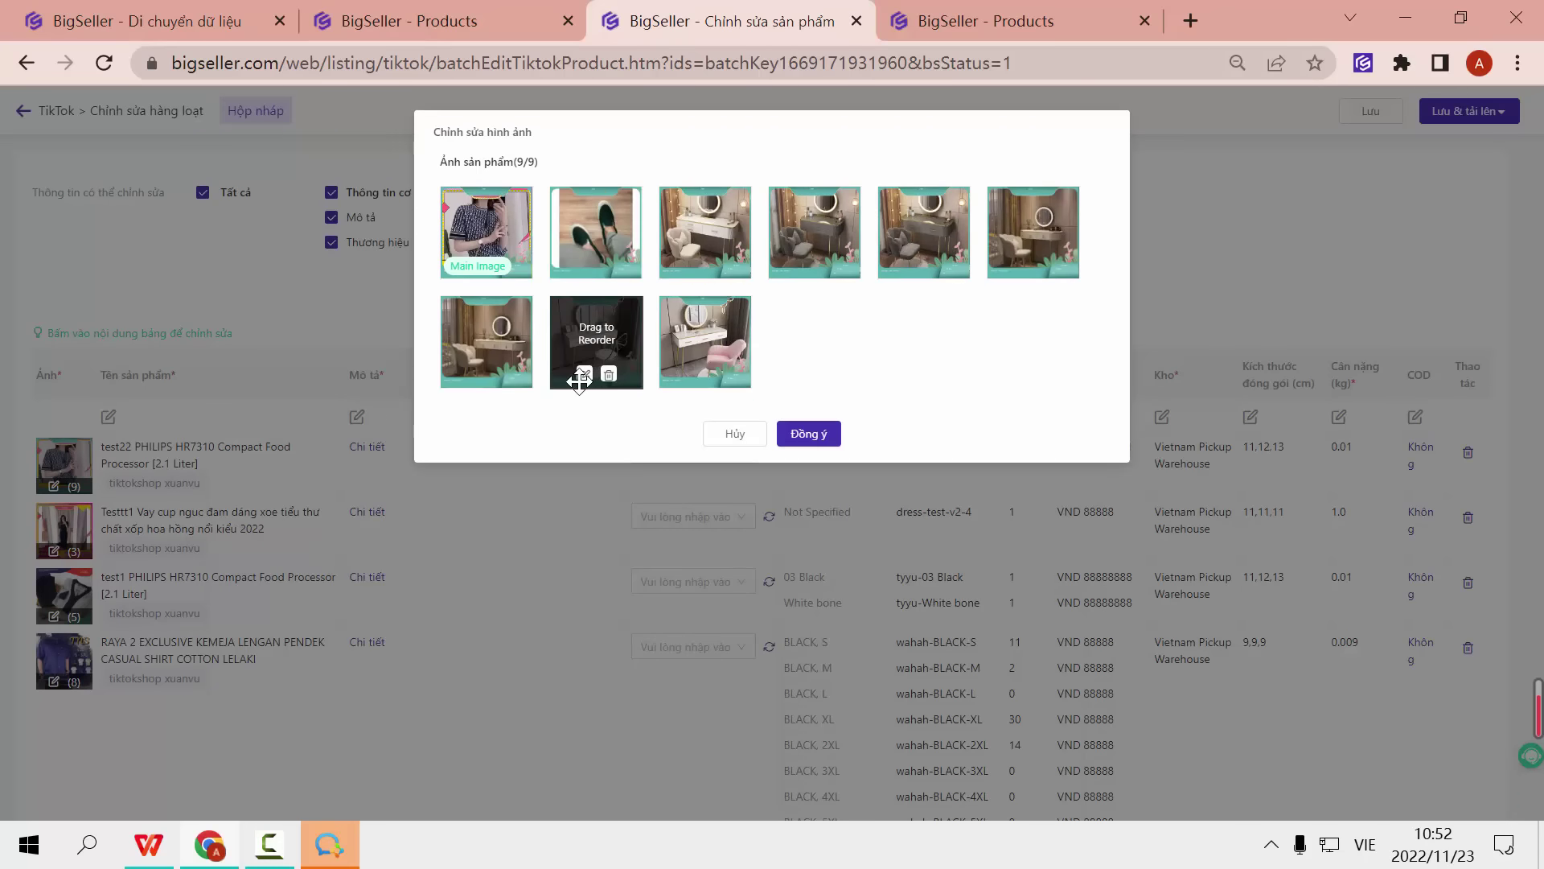
left_click(584, 375)
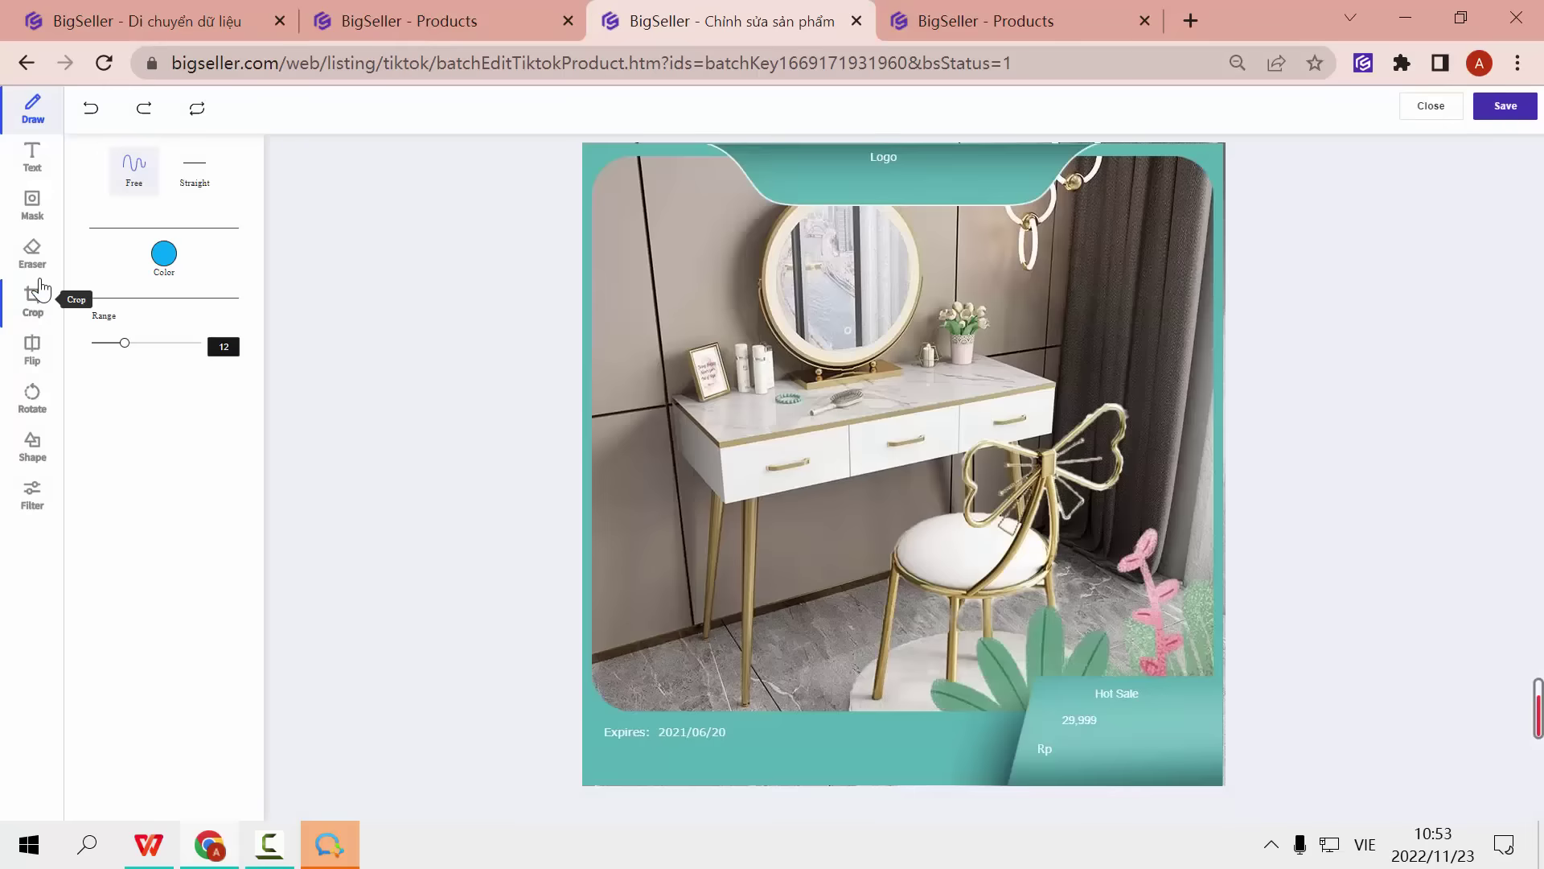
left_click(32, 249)
left_click(32, 201)
left_click(32, 113)
left_click(33, 445)
left_click(32, 493)
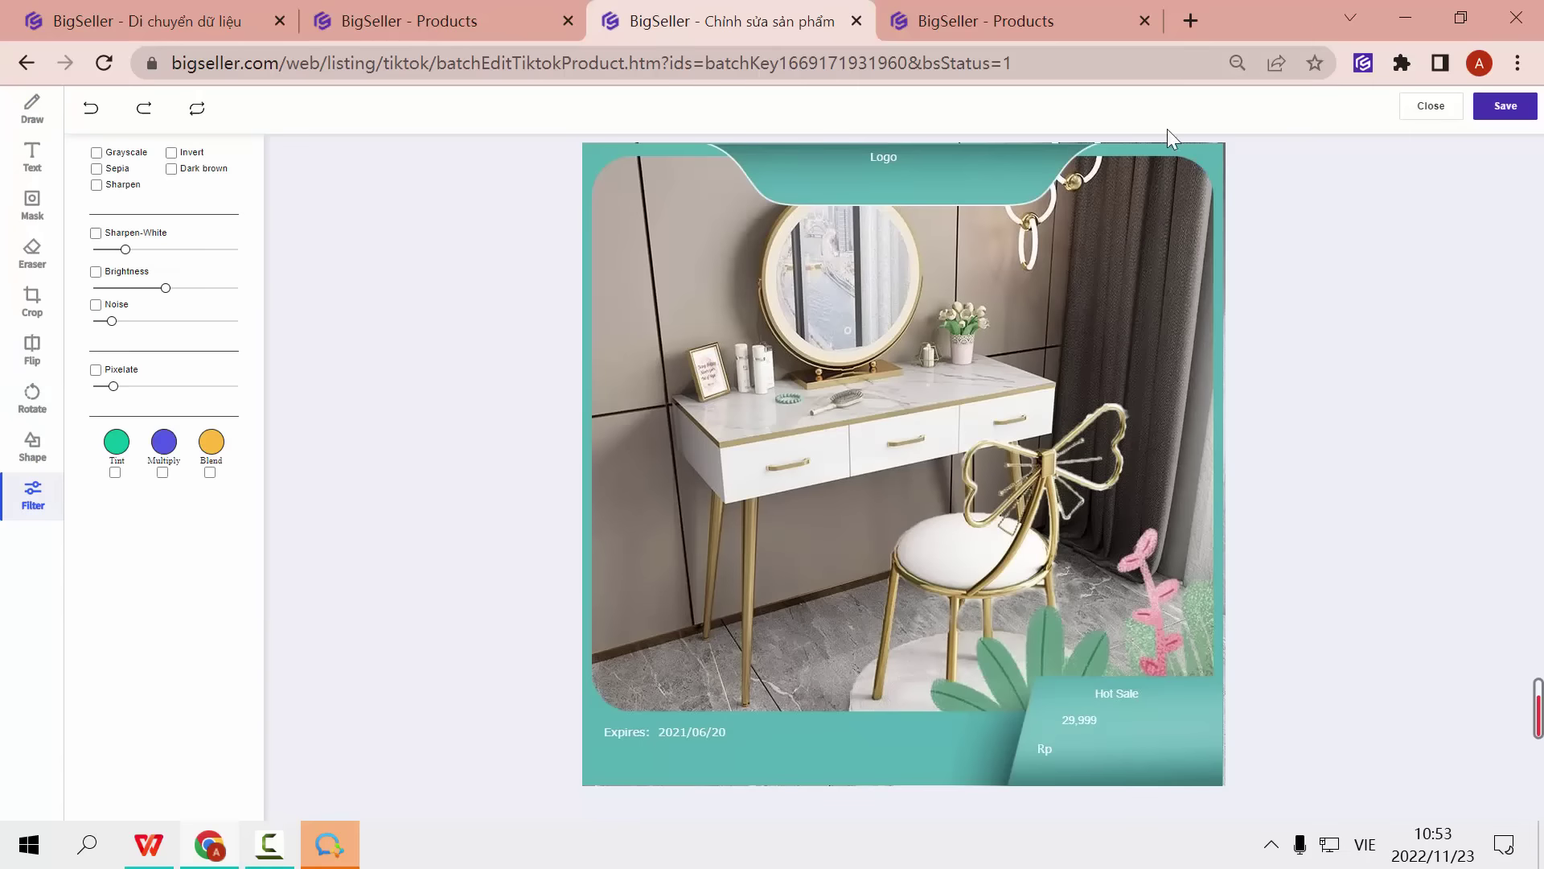
left_click(1505, 105)
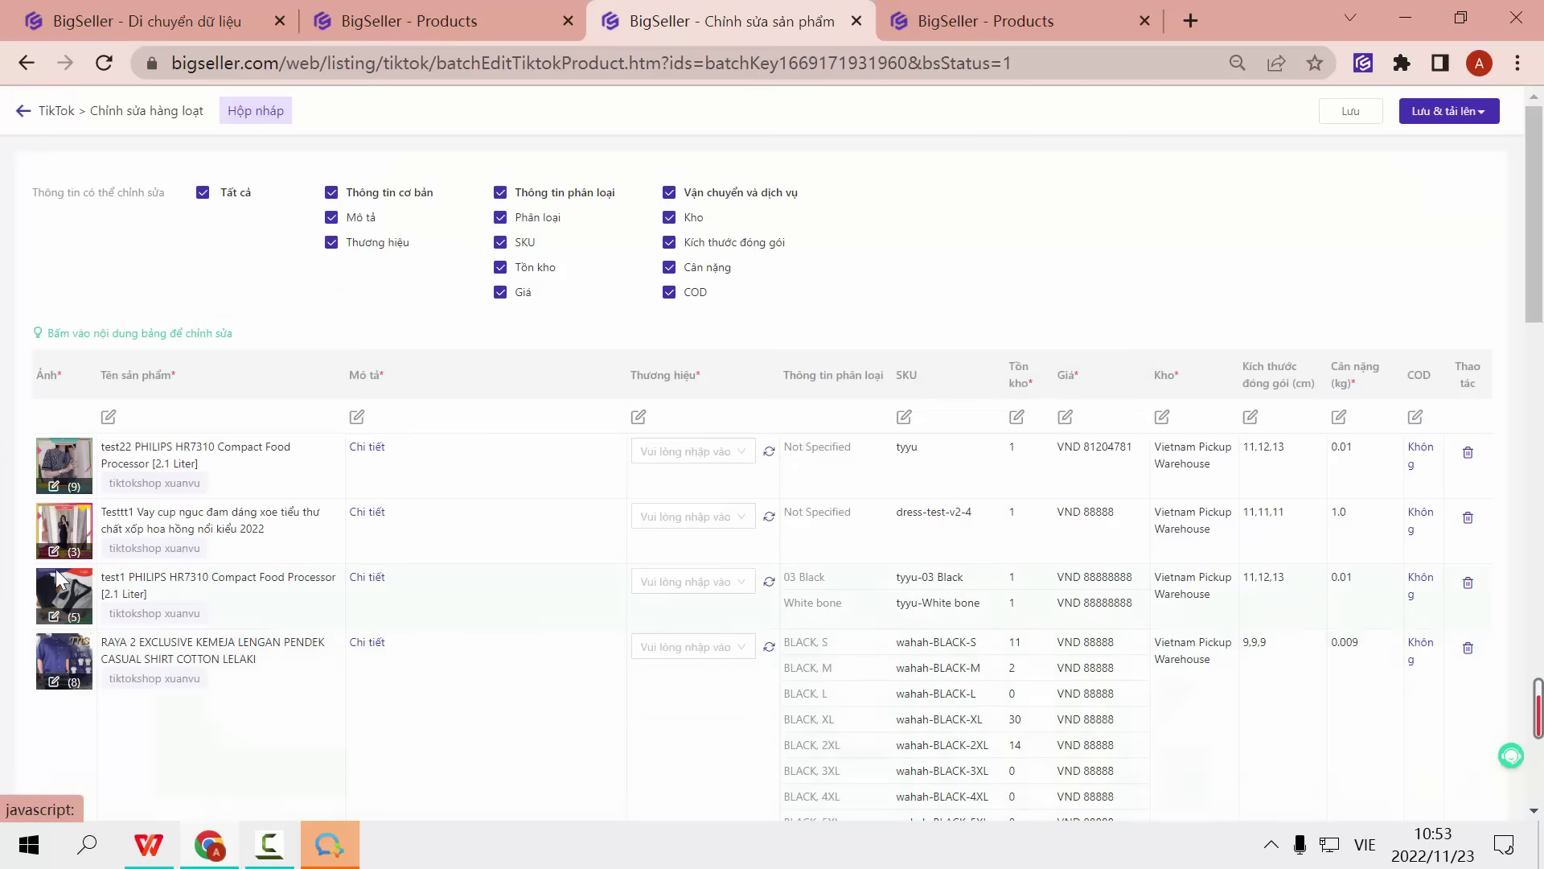
Step: Add the prefix BS and the suffix VN to all product names in the bulk edit table
left_click(108, 415)
left_click(751, 182)
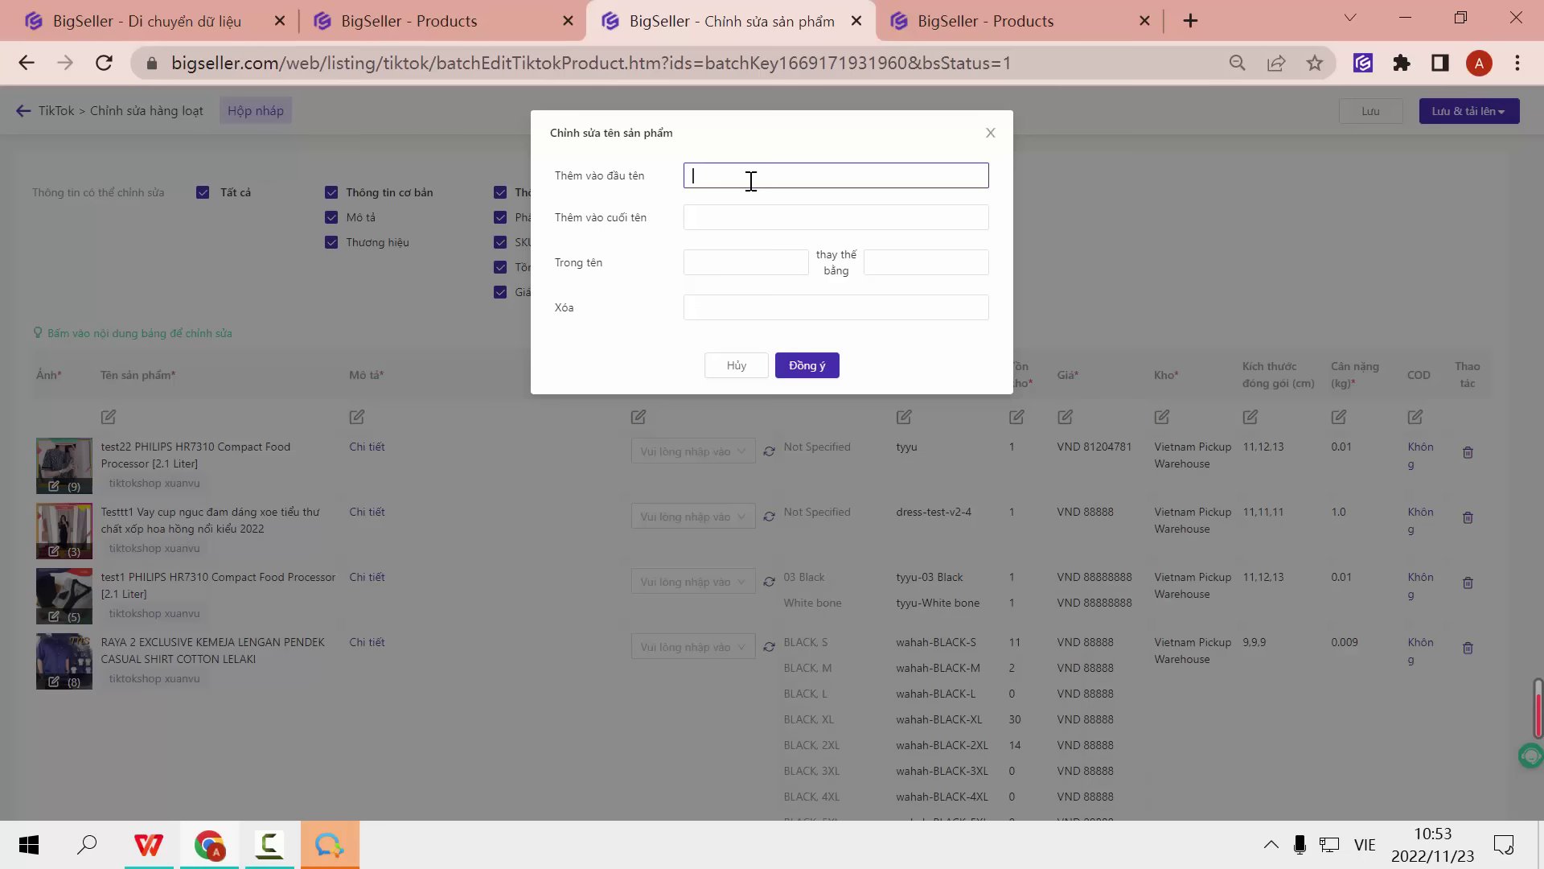
key("Caps_Lock")
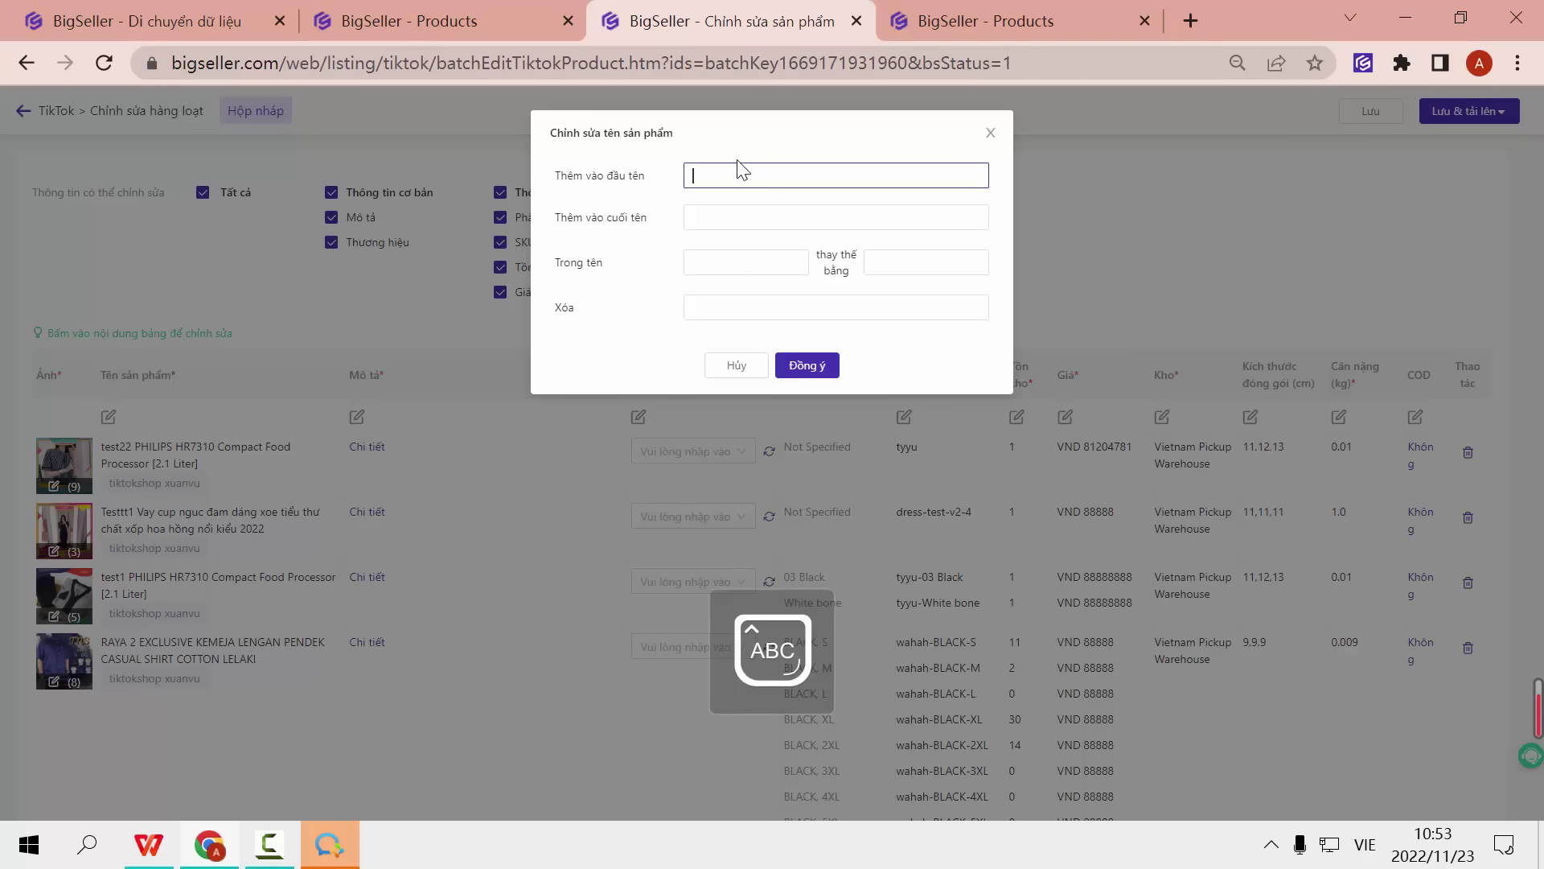
type("BS")
left_click(758, 217)
type("VN")
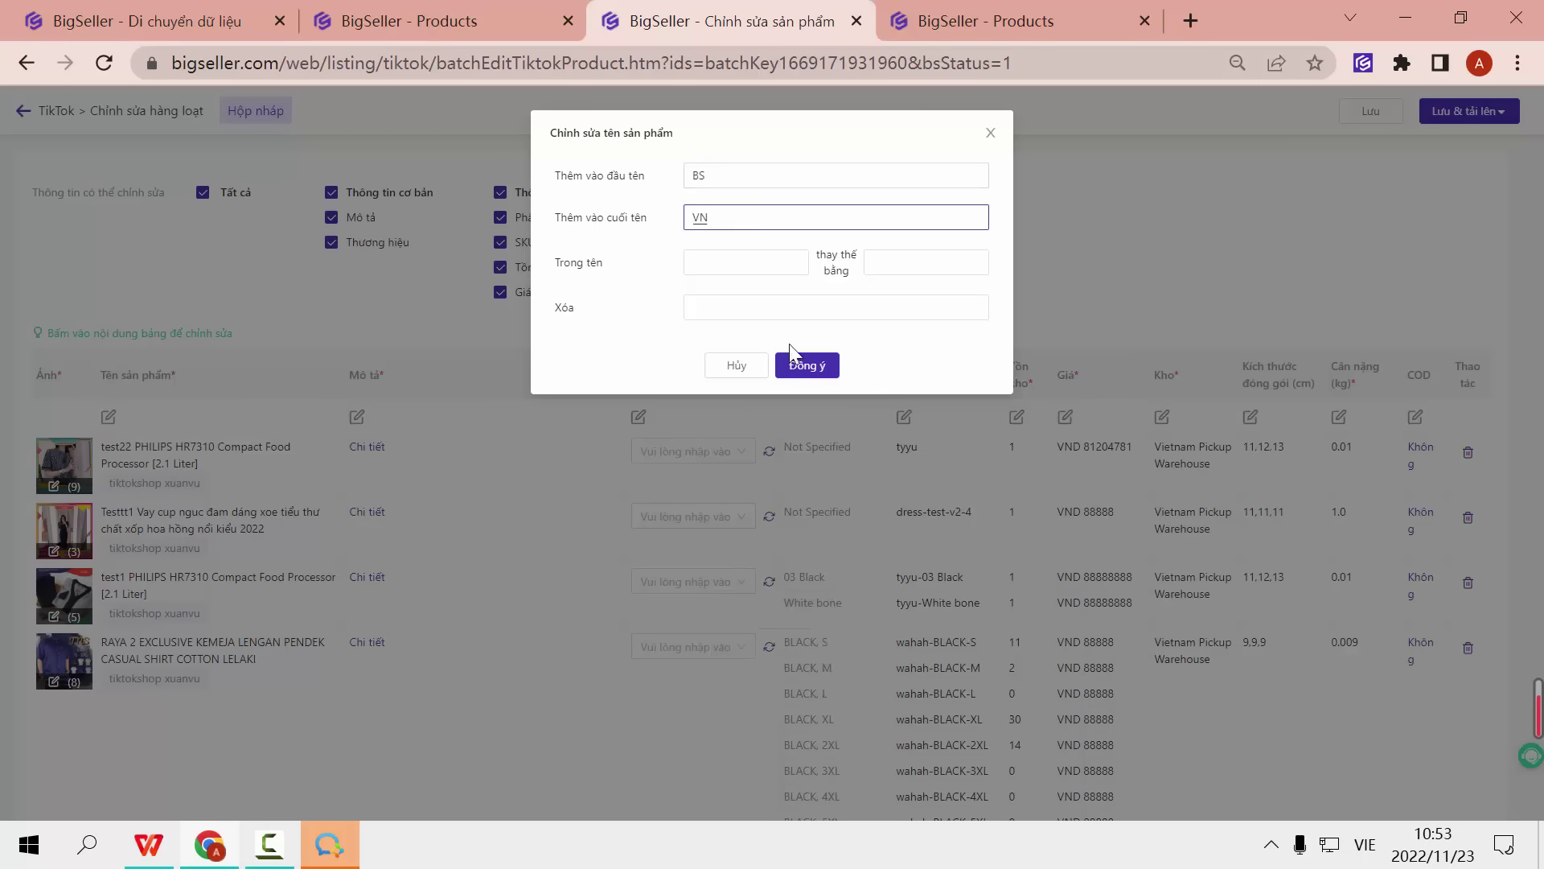
left_click(806, 365)
Step: Look at the bulk description editing options without entering replacements, and set the brand to No brand for both listed categories
left_click(357, 416)
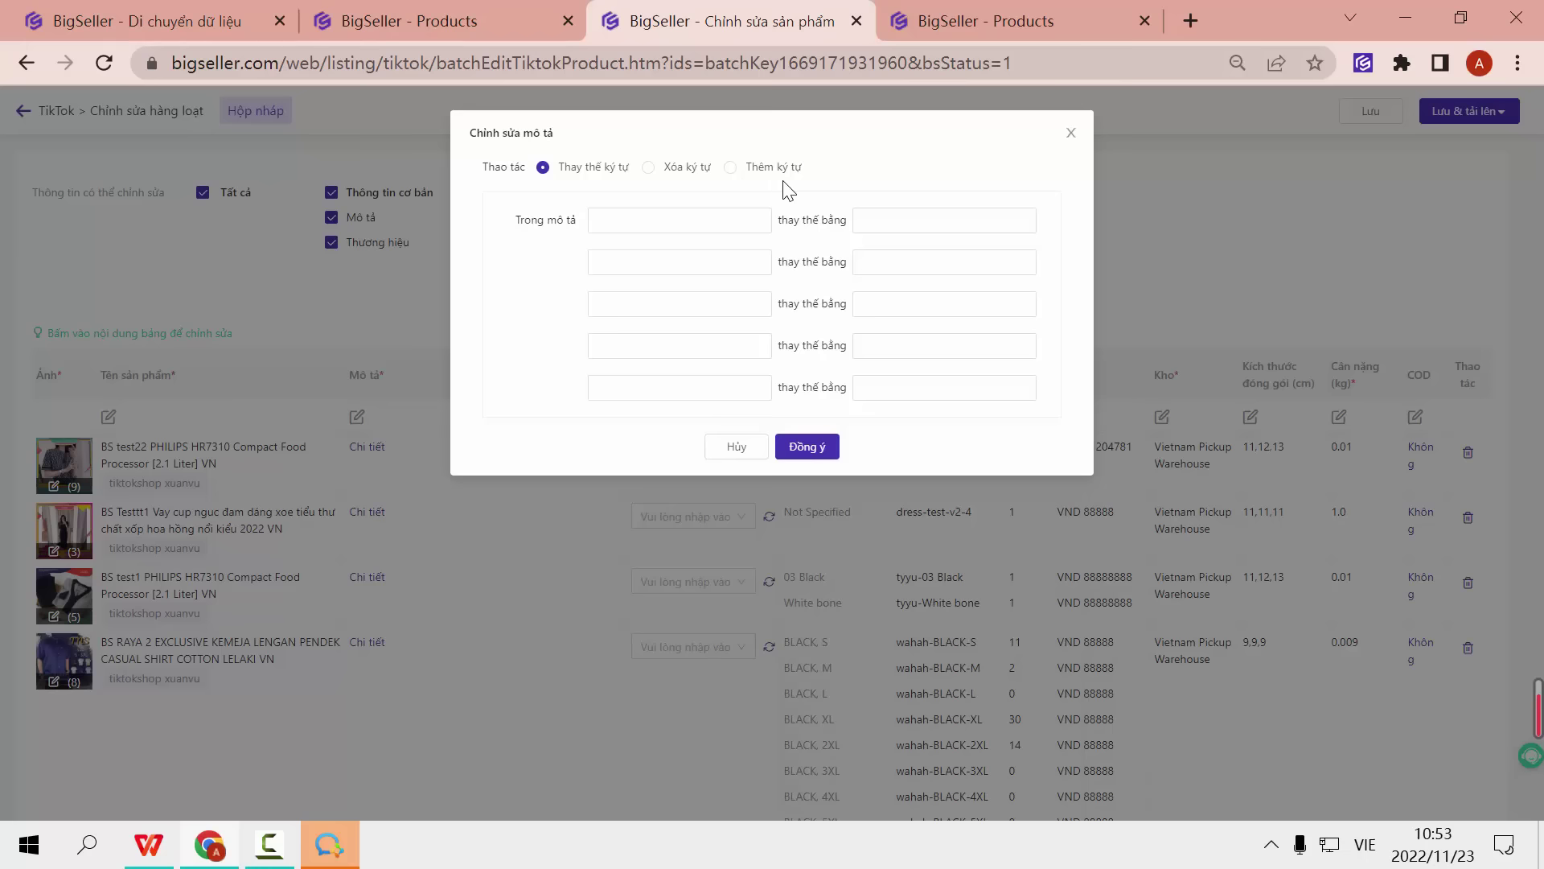
left_click(807, 448)
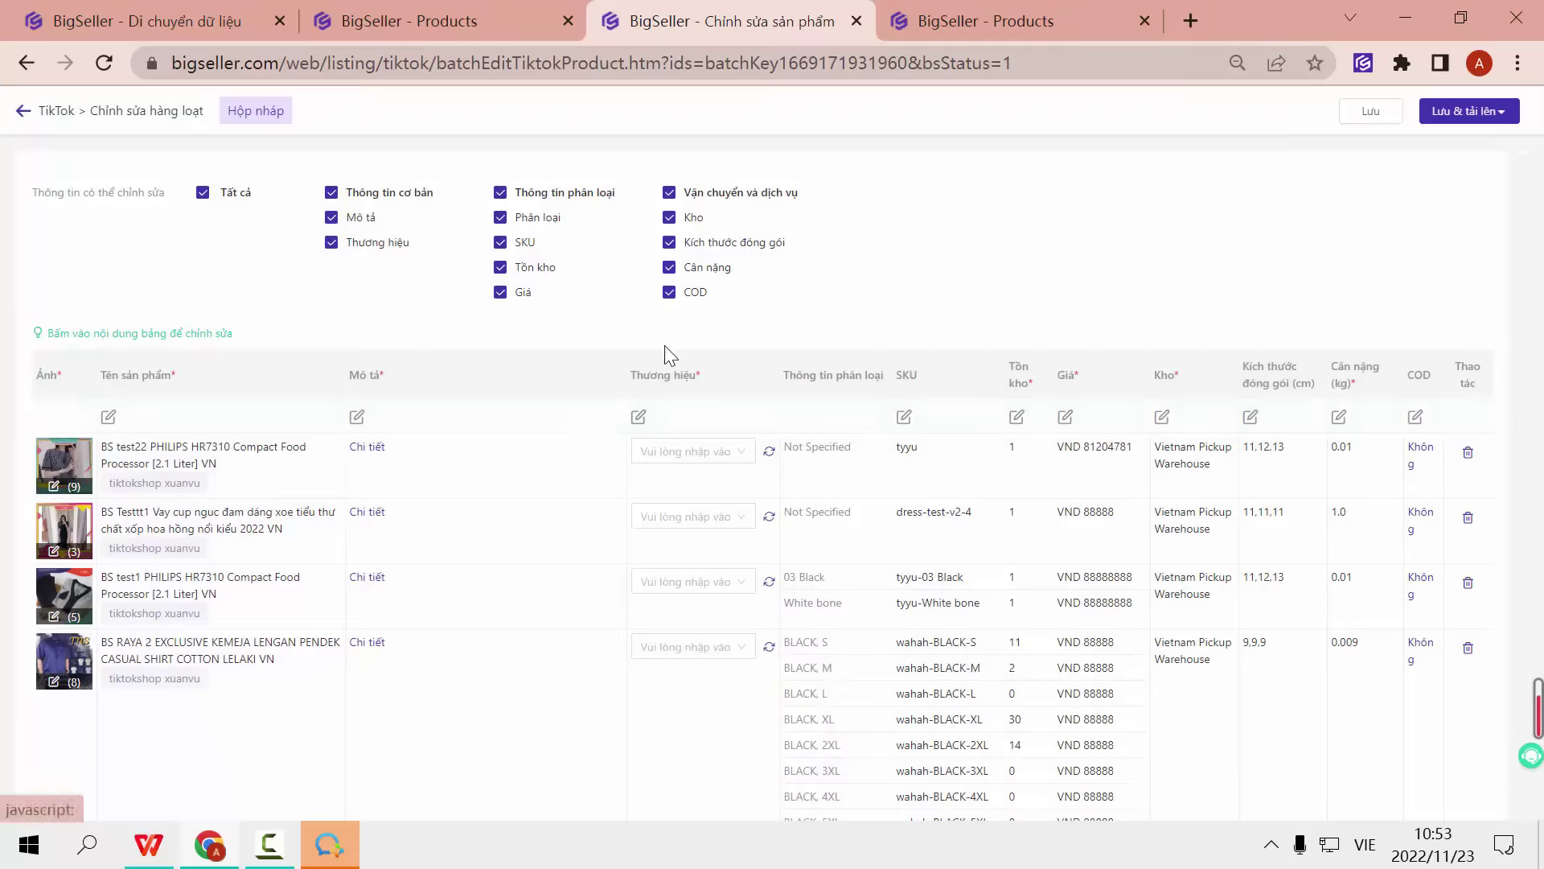
left_click(634, 416)
left_click(672, 171)
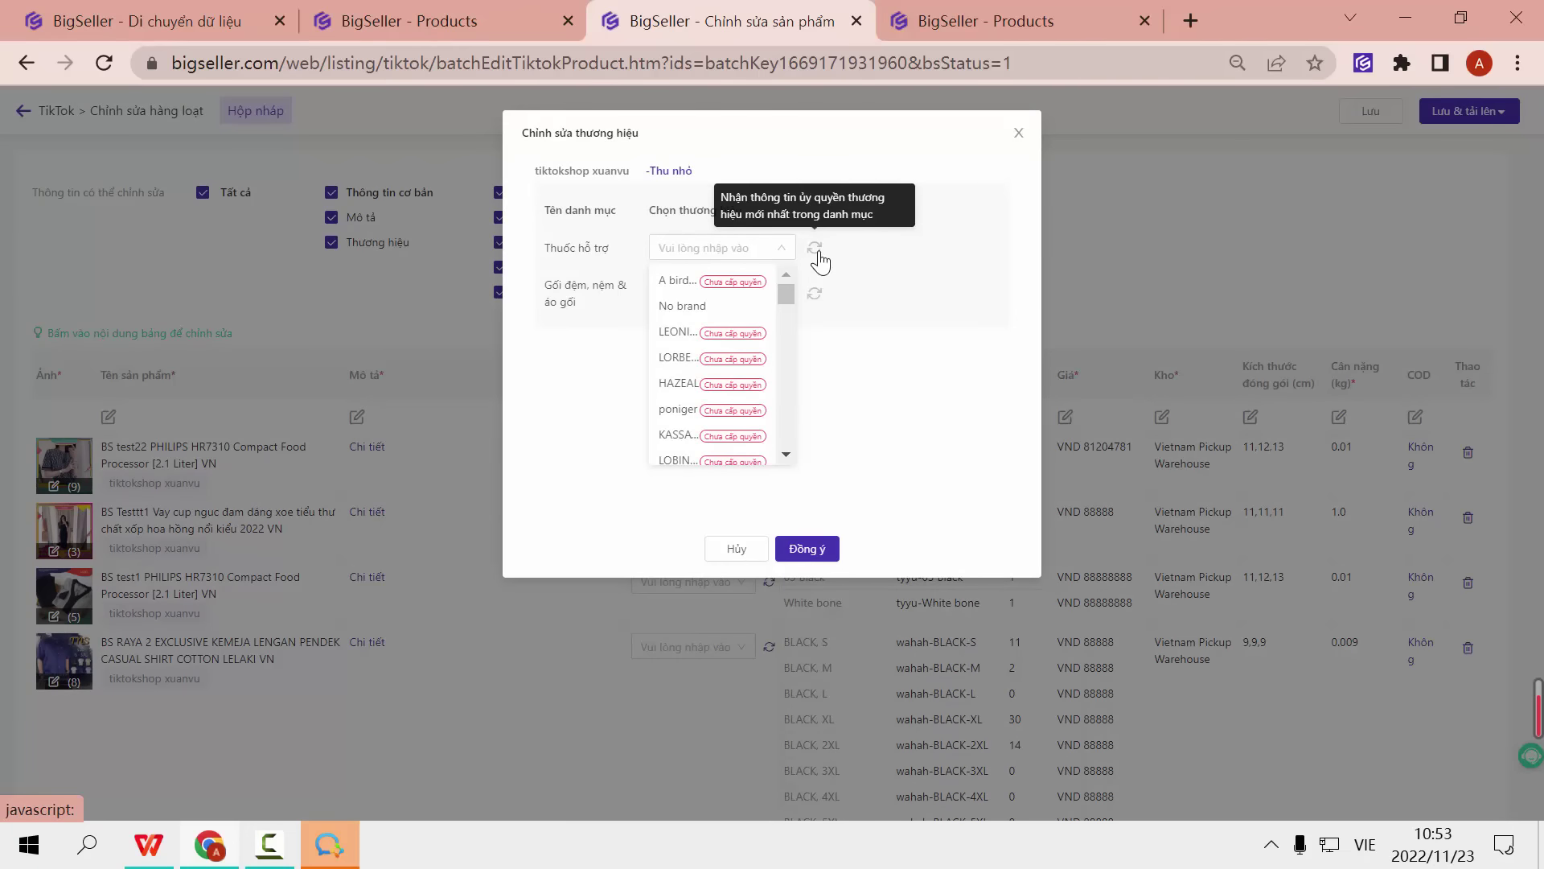
left_click(682, 306)
left_click(721, 295)
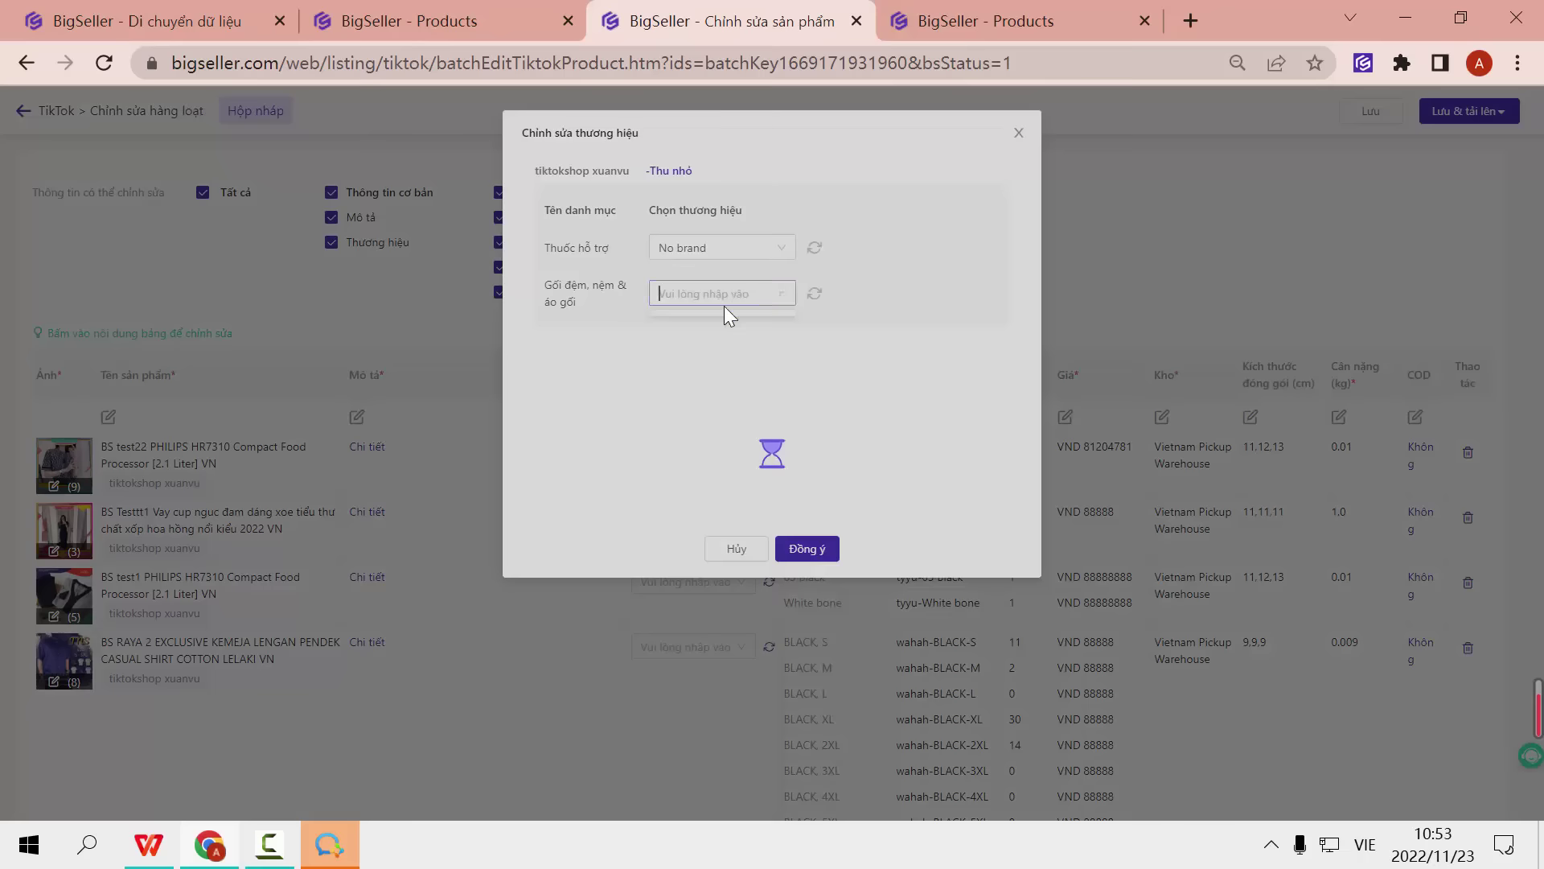
left_click(804, 548)
Step: Generate SKUs for all product variations using the simple (Đơn giản) method with the prefix BS
left_click(904, 416)
left_click(651, 251)
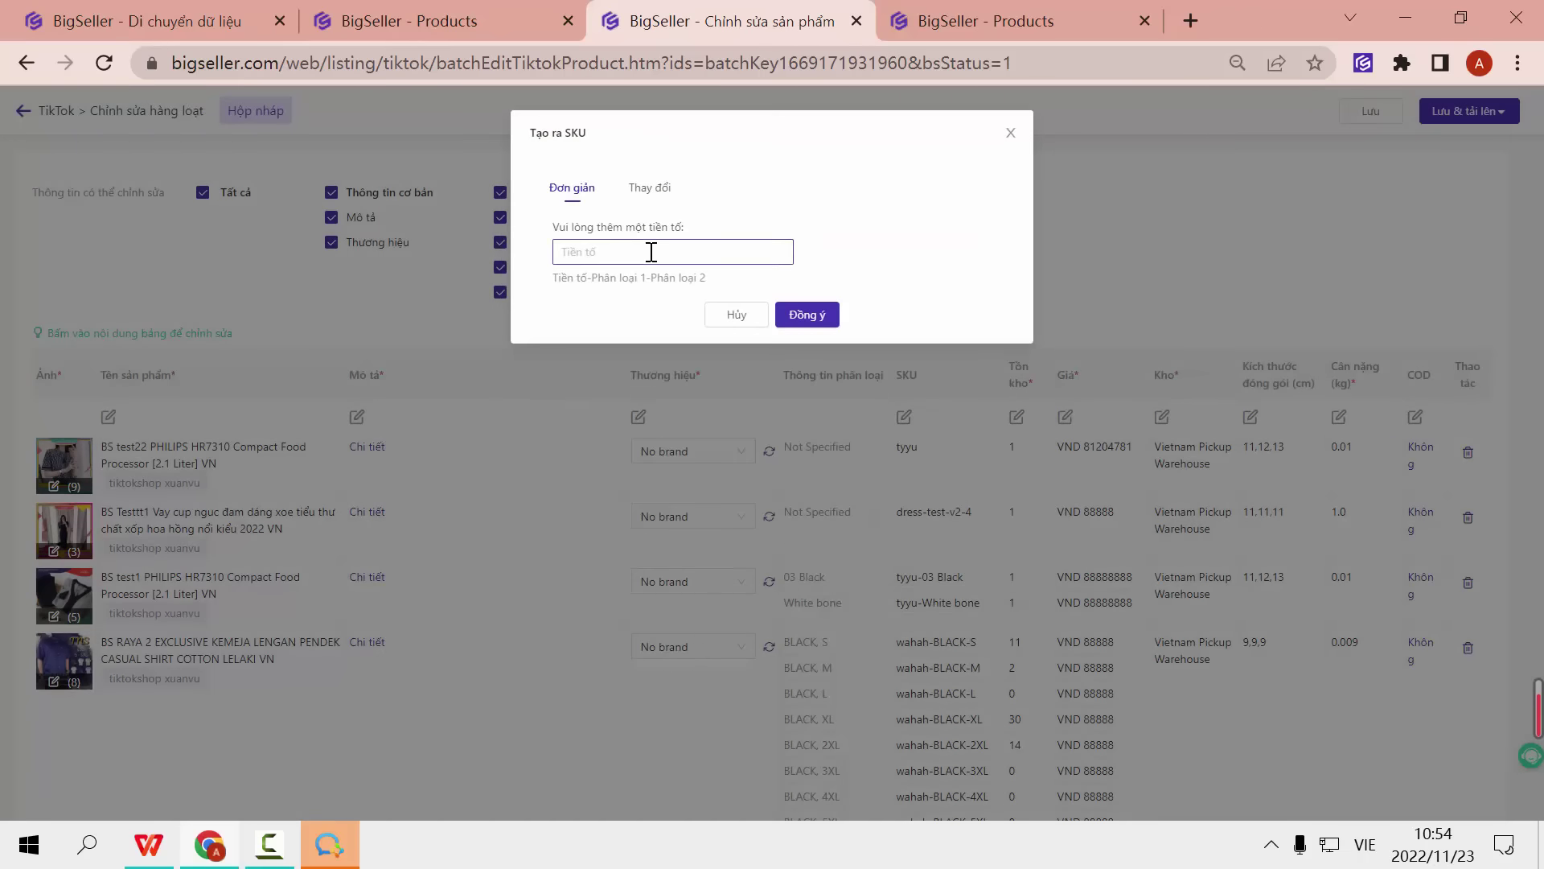
key("Caps_Lock")
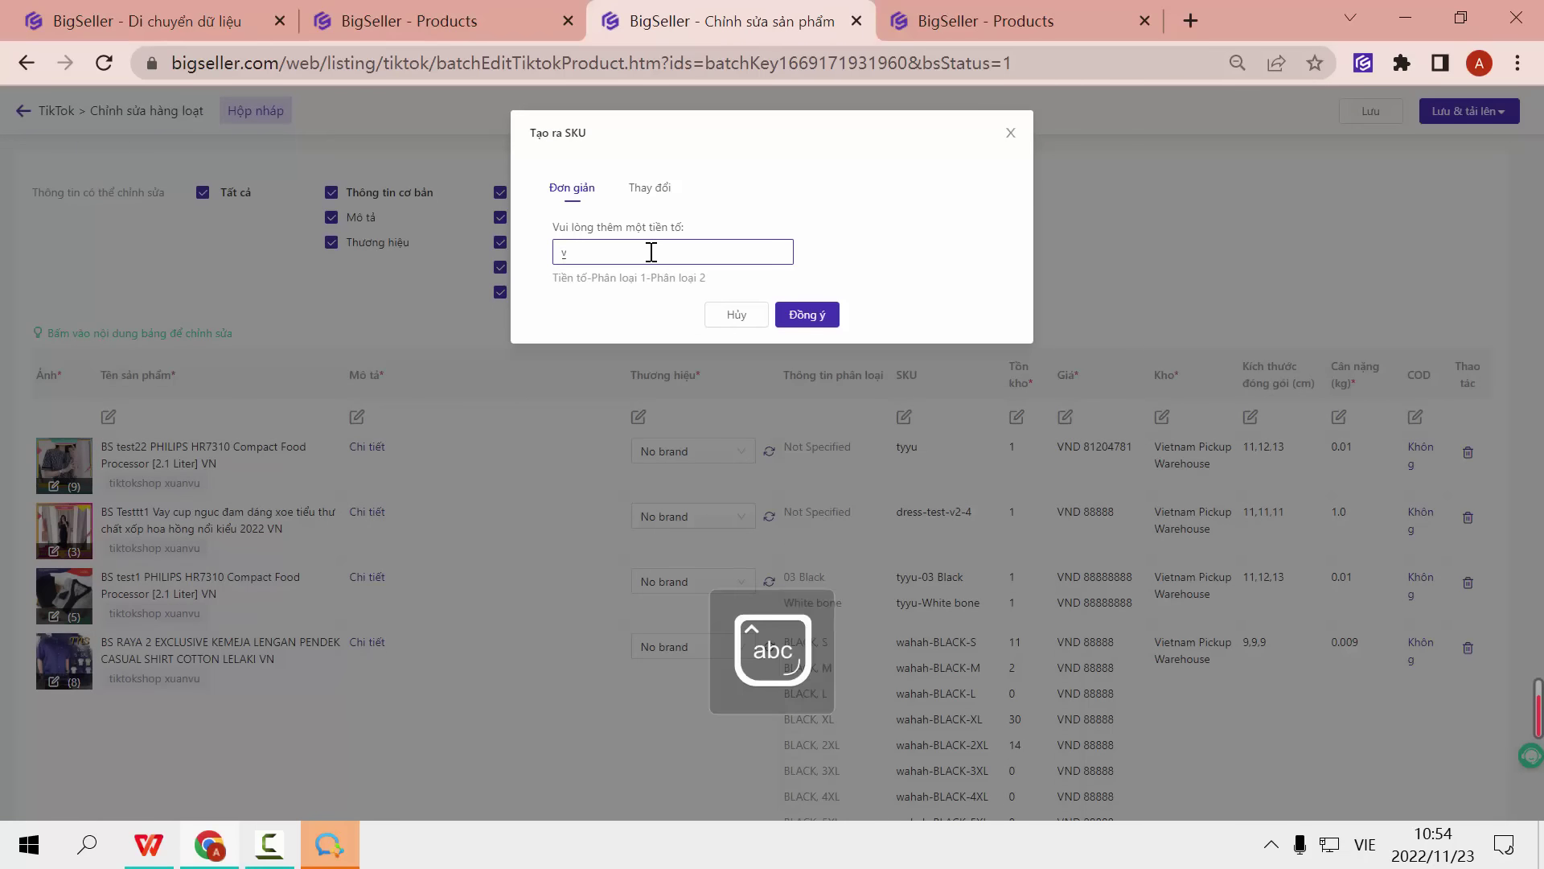
key("Caps_Lock")
type("BS")
left_click(806, 314)
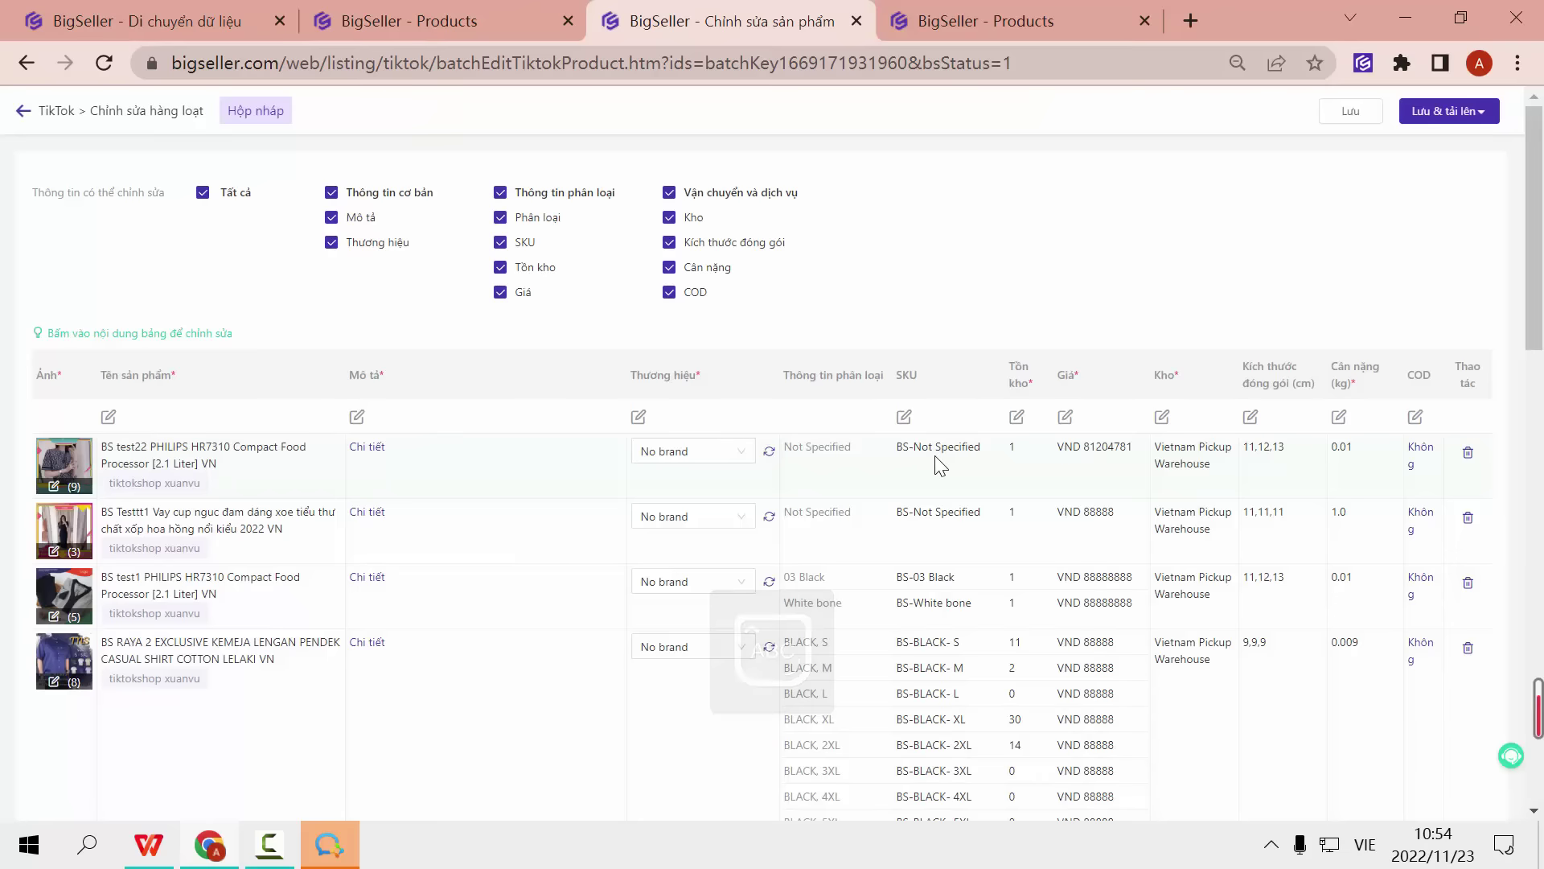
Step: Set the stock of all variations to 100 and assign the Vietnam Pickup Warehouse to all products
left_click(1016, 416)
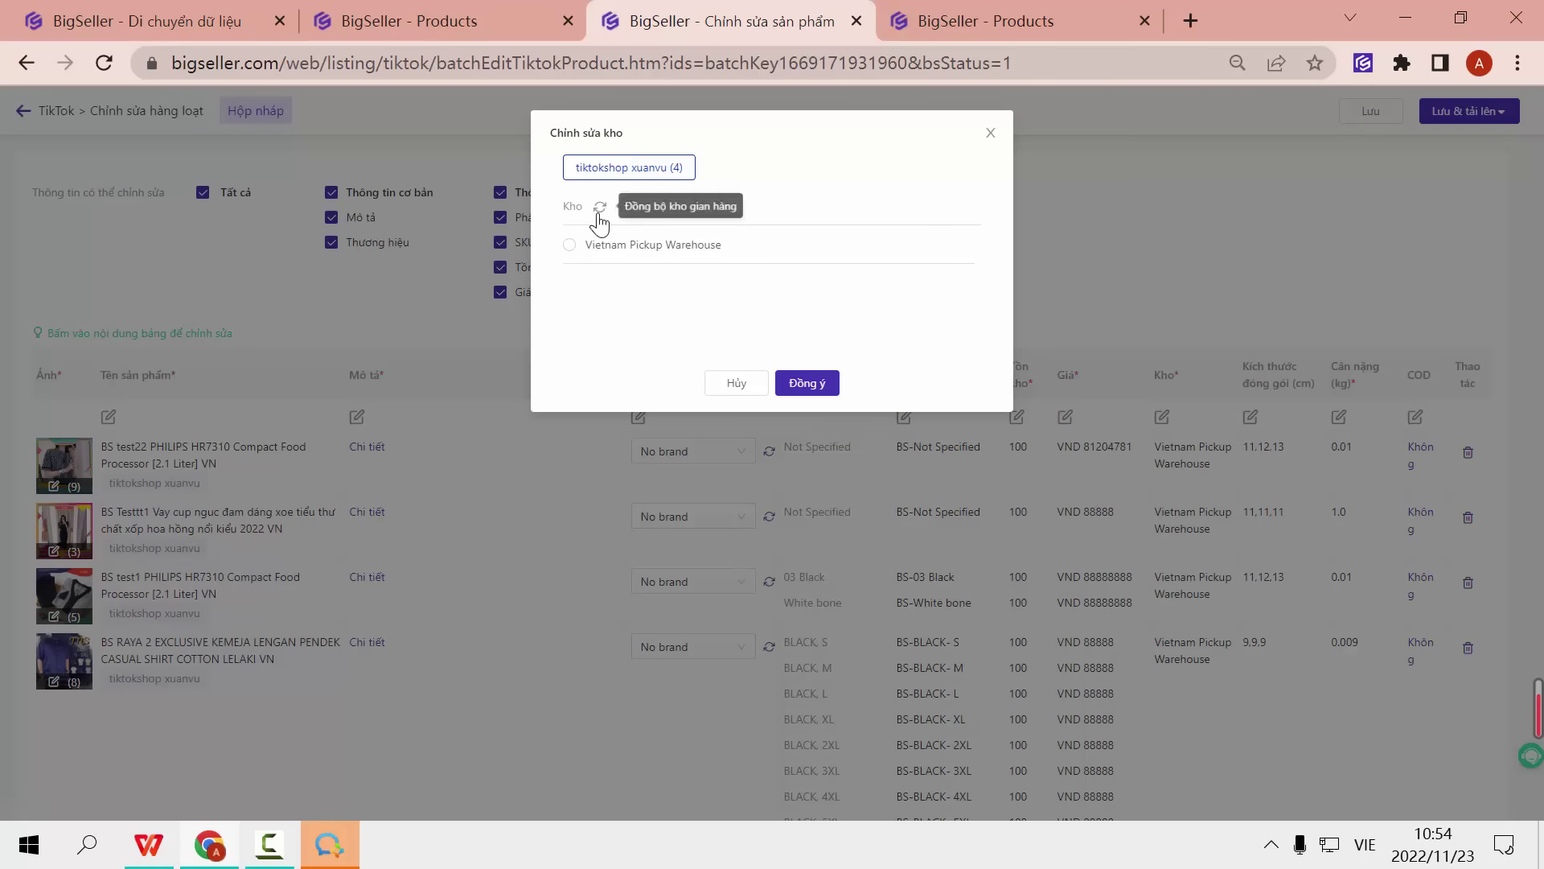
left_click(569, 245)
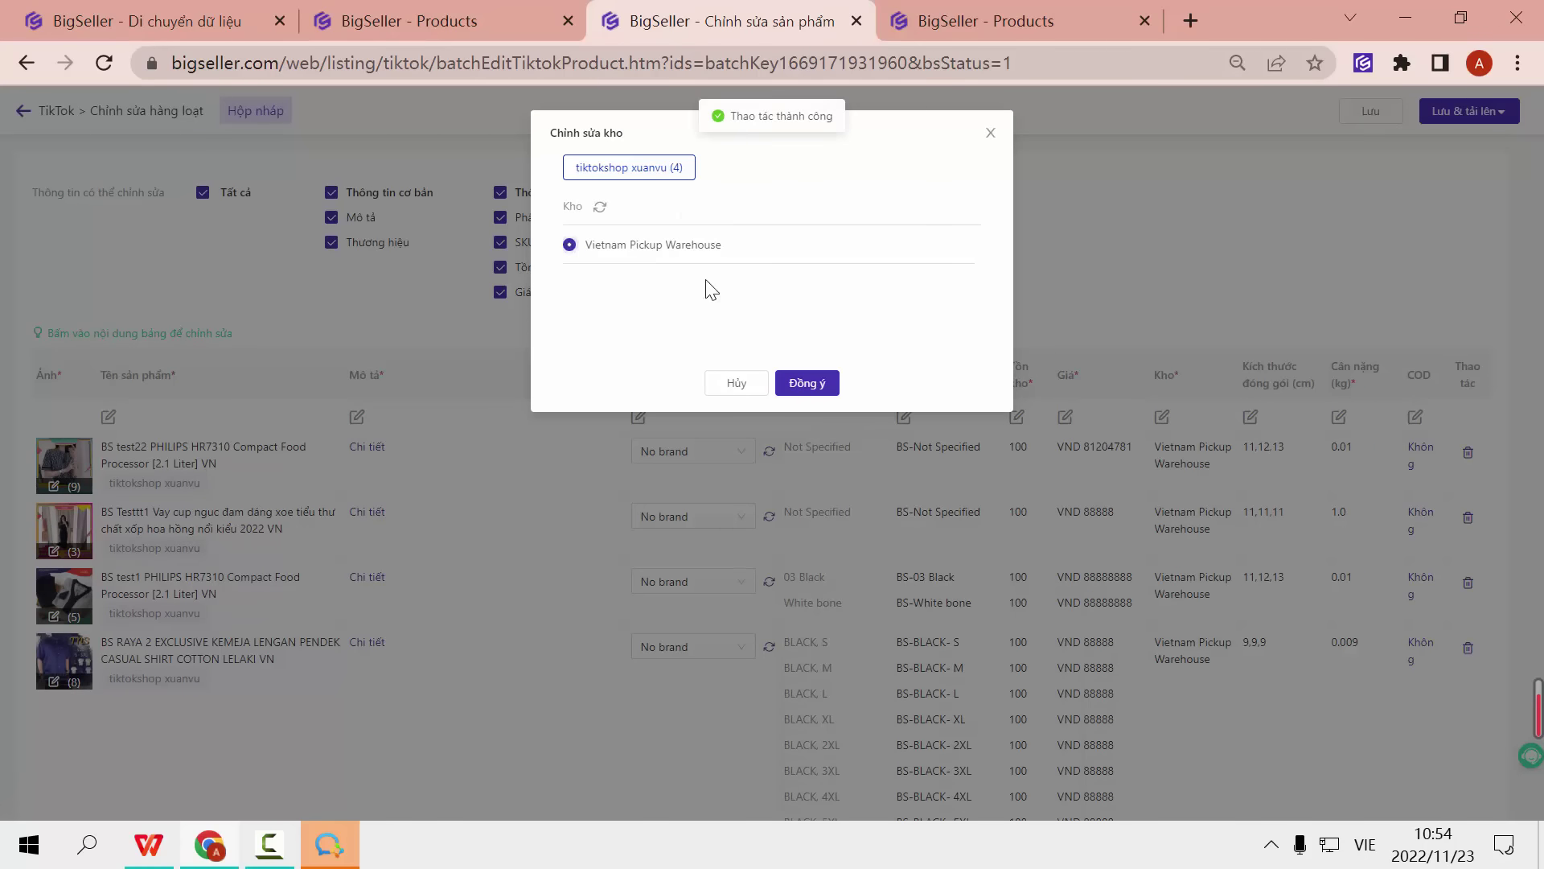
left_click(806, 385)
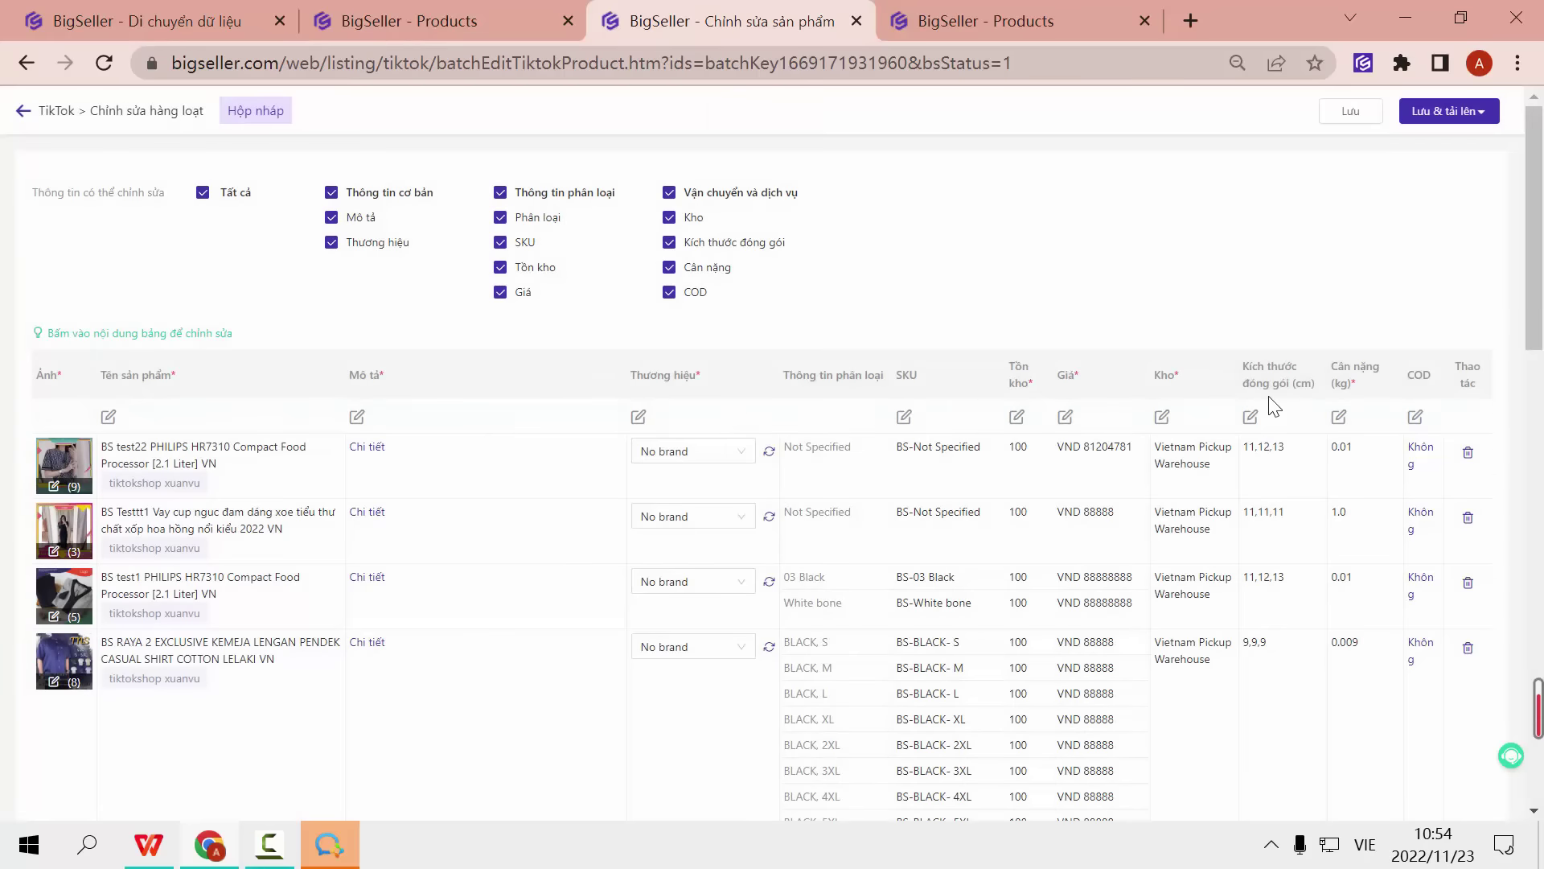
Step: Look at the bulk package size settings without entering dimensions, and set the weight of all products to 1 kg
left_click(1250, 417)
left_click(808, 235)
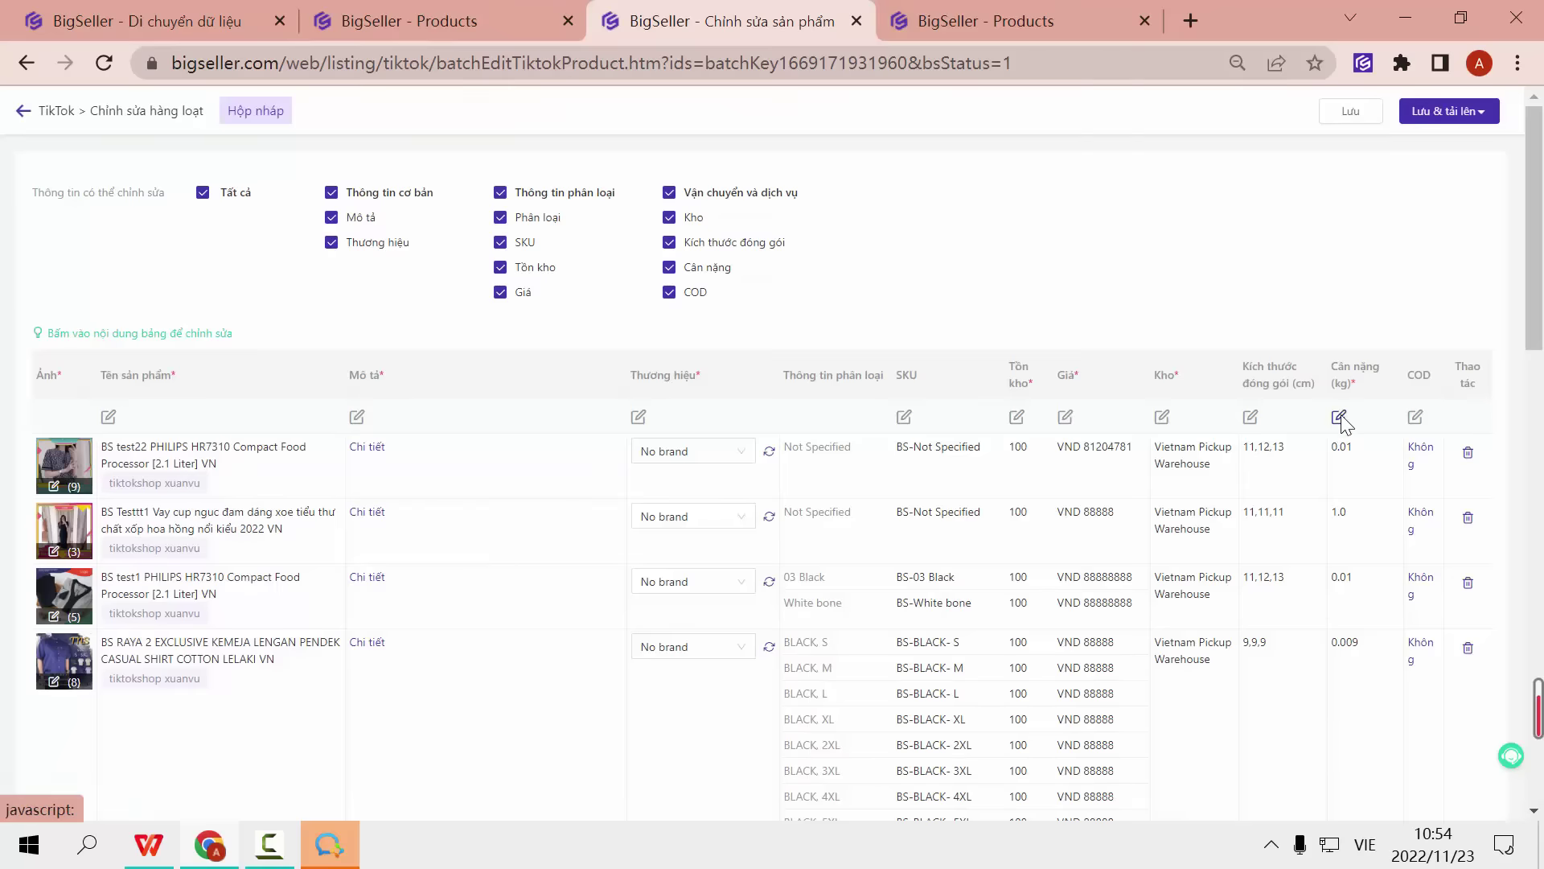
left_click(1339, 418)
left_click(768, 172)
type("1")
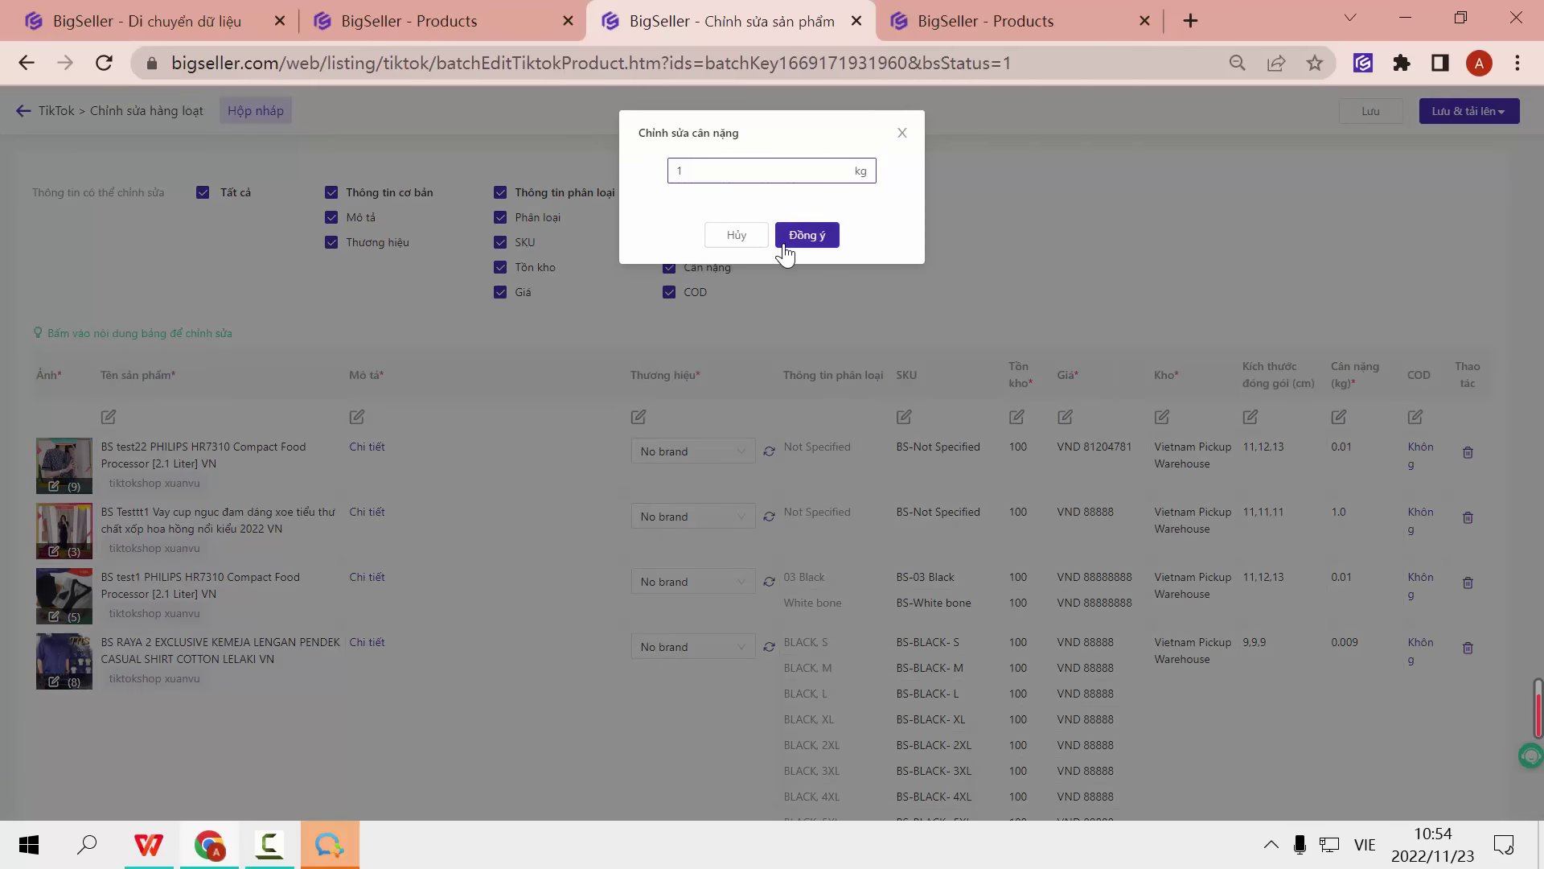
left_click(804, 235)
Step: Set the COD option to Không for all products, trying the Đồng ý choice before confirming
left_click(1415, 418)
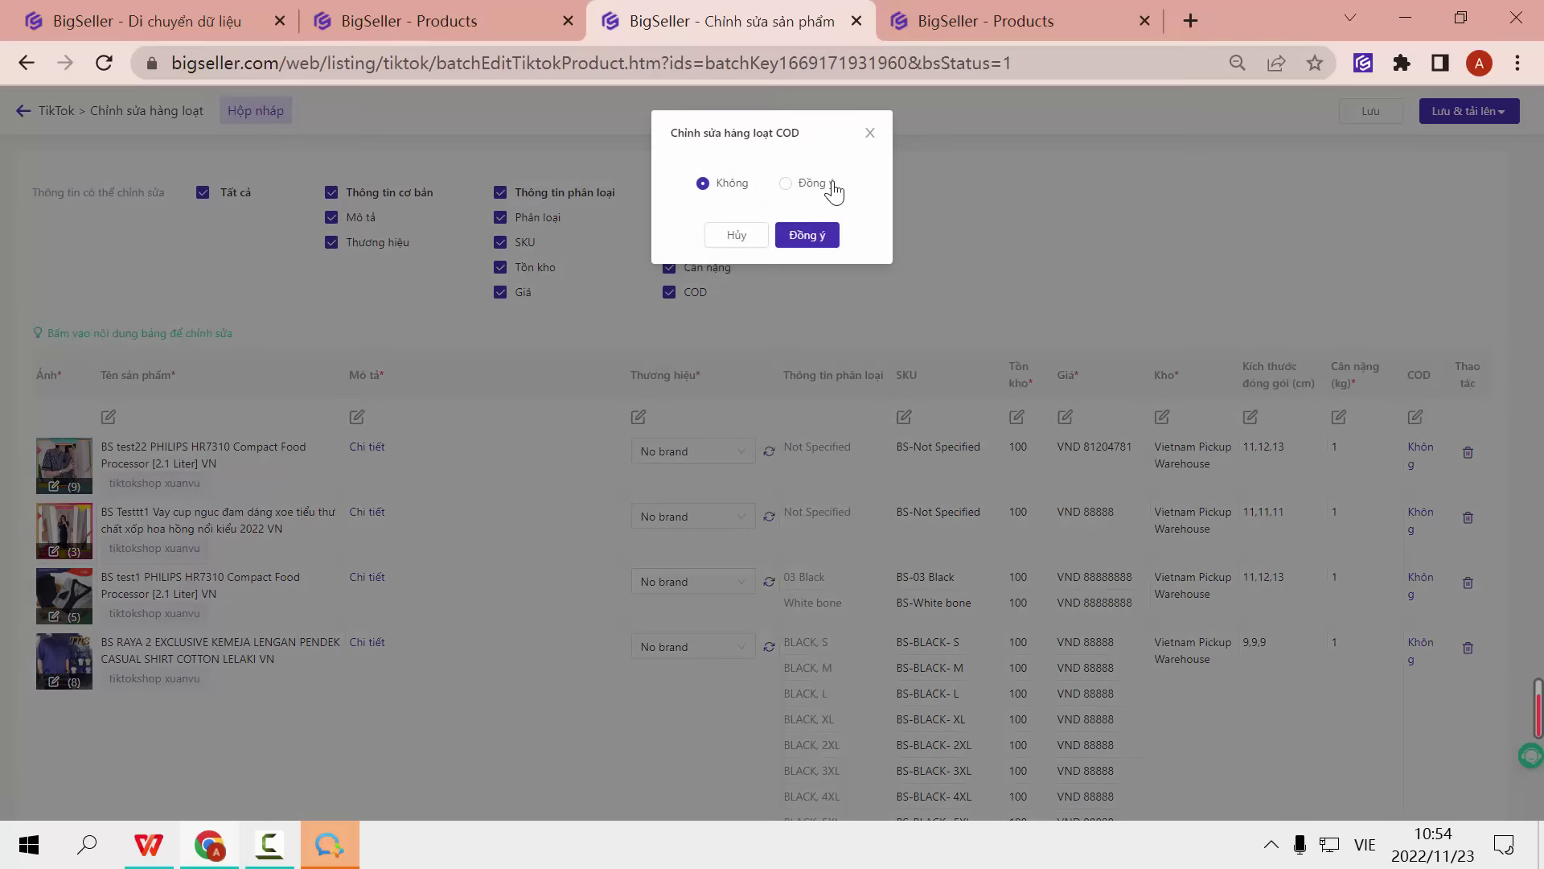
left_click(786, 184)
left_click(704, 184)
left_click(808, 234)
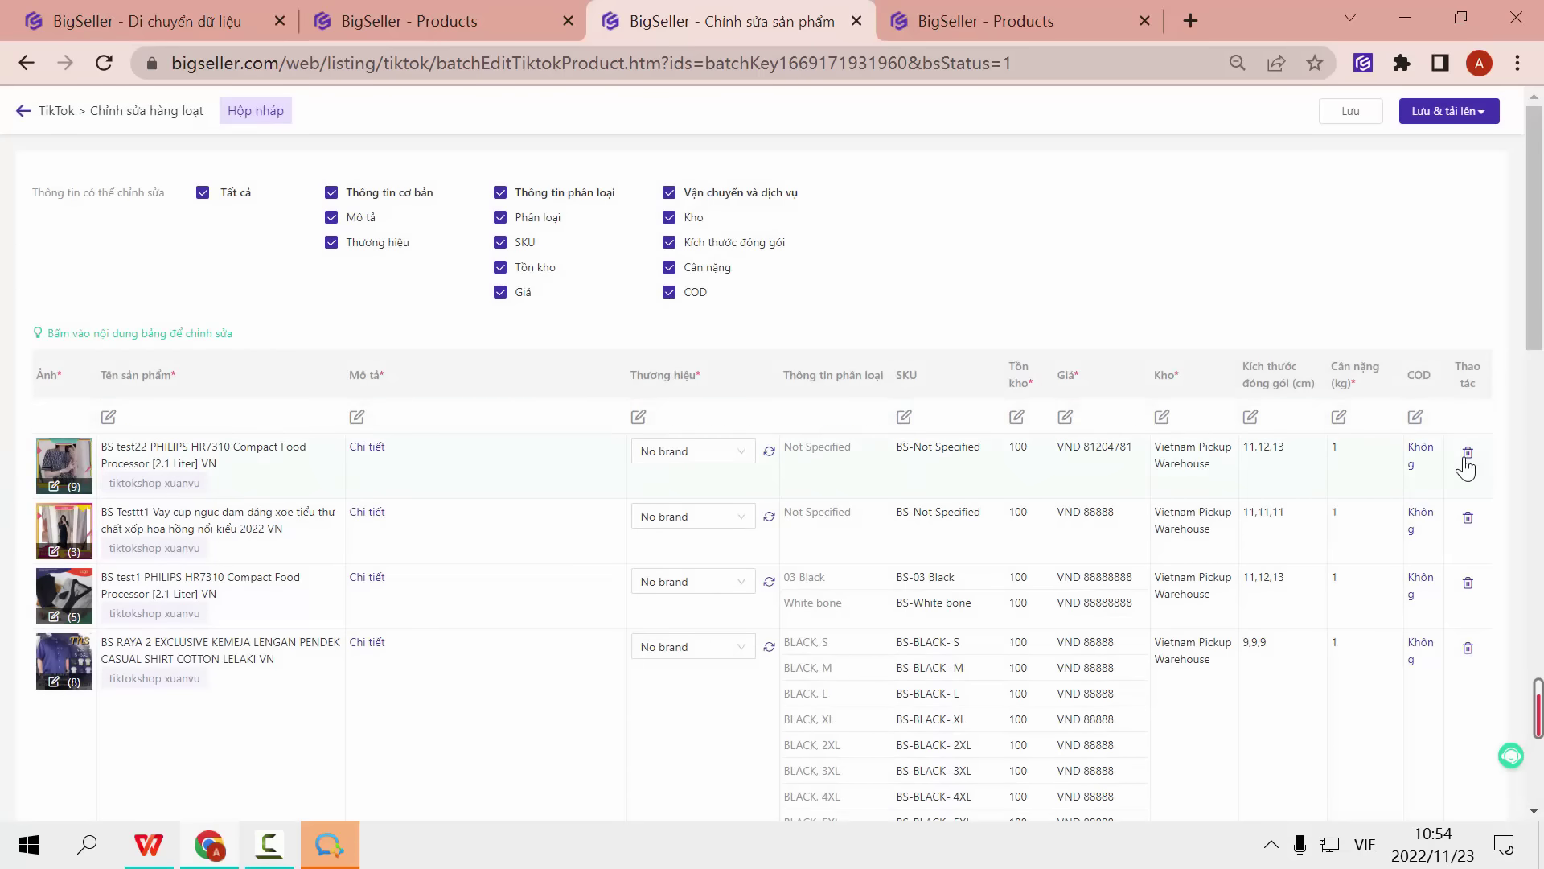
Step: Check the edited product table, save and upload the products to TikTok immediately, and dismiss the result dialog
scroll(158, 354, "down", 2)
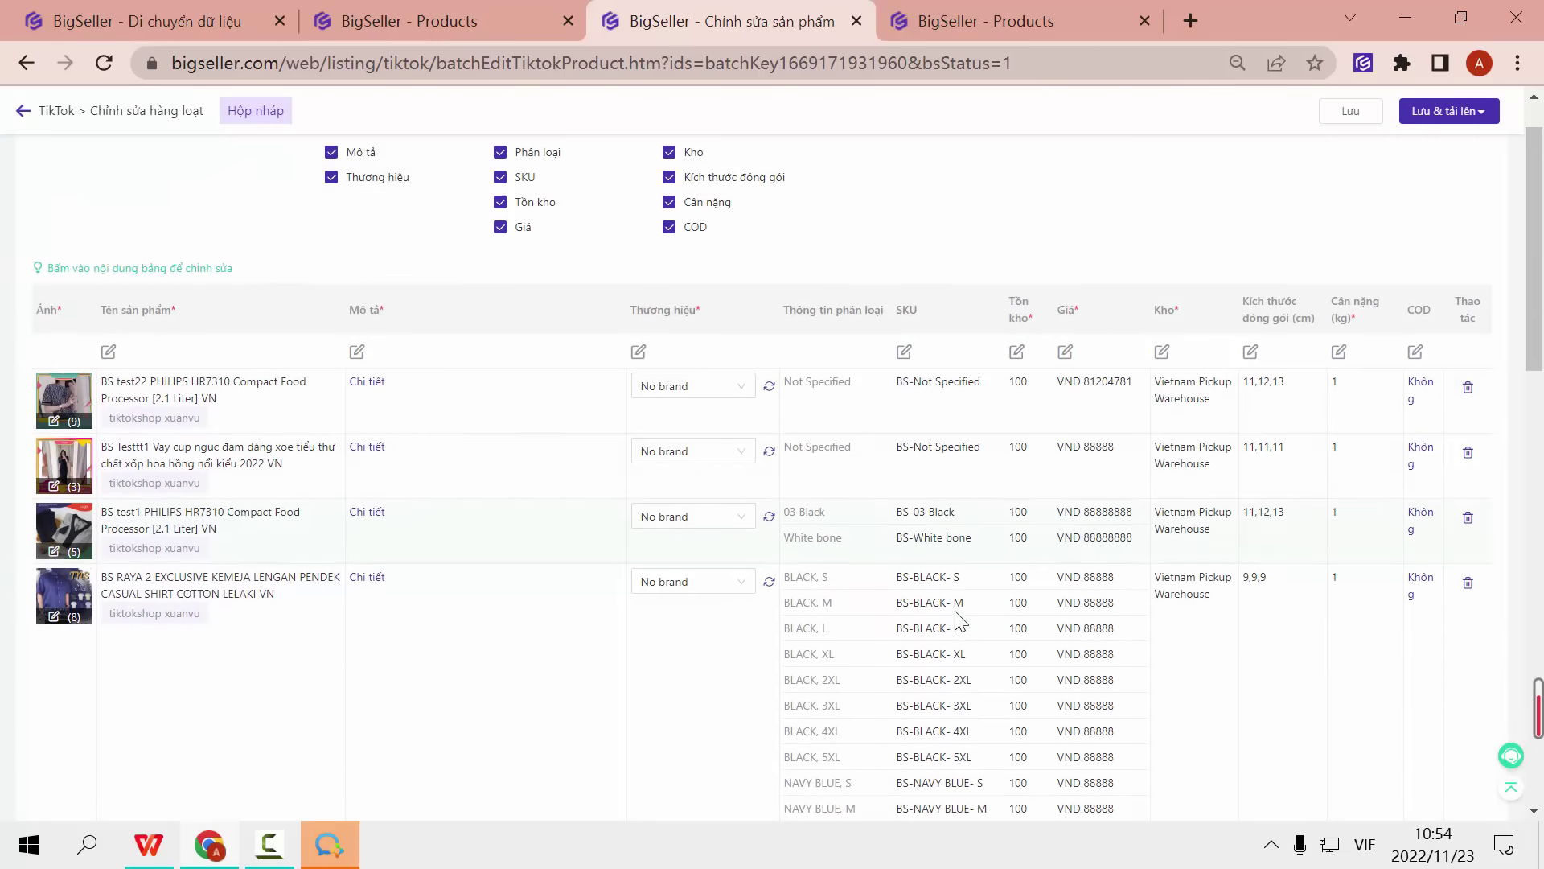
scroll(159, 354, "up", 2)
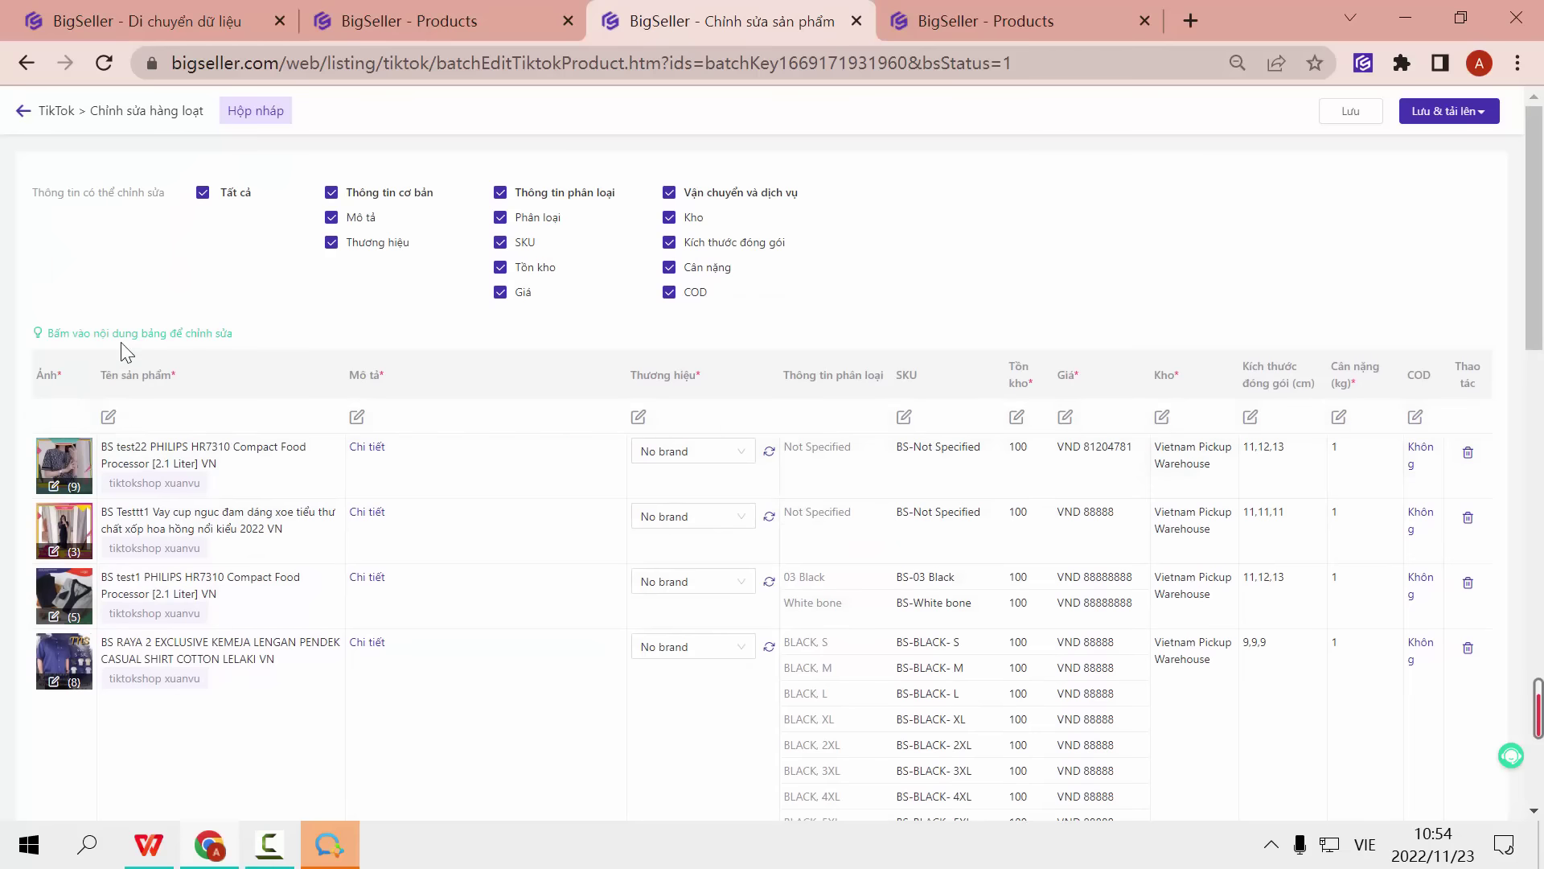
mouse_move(1447, 119)
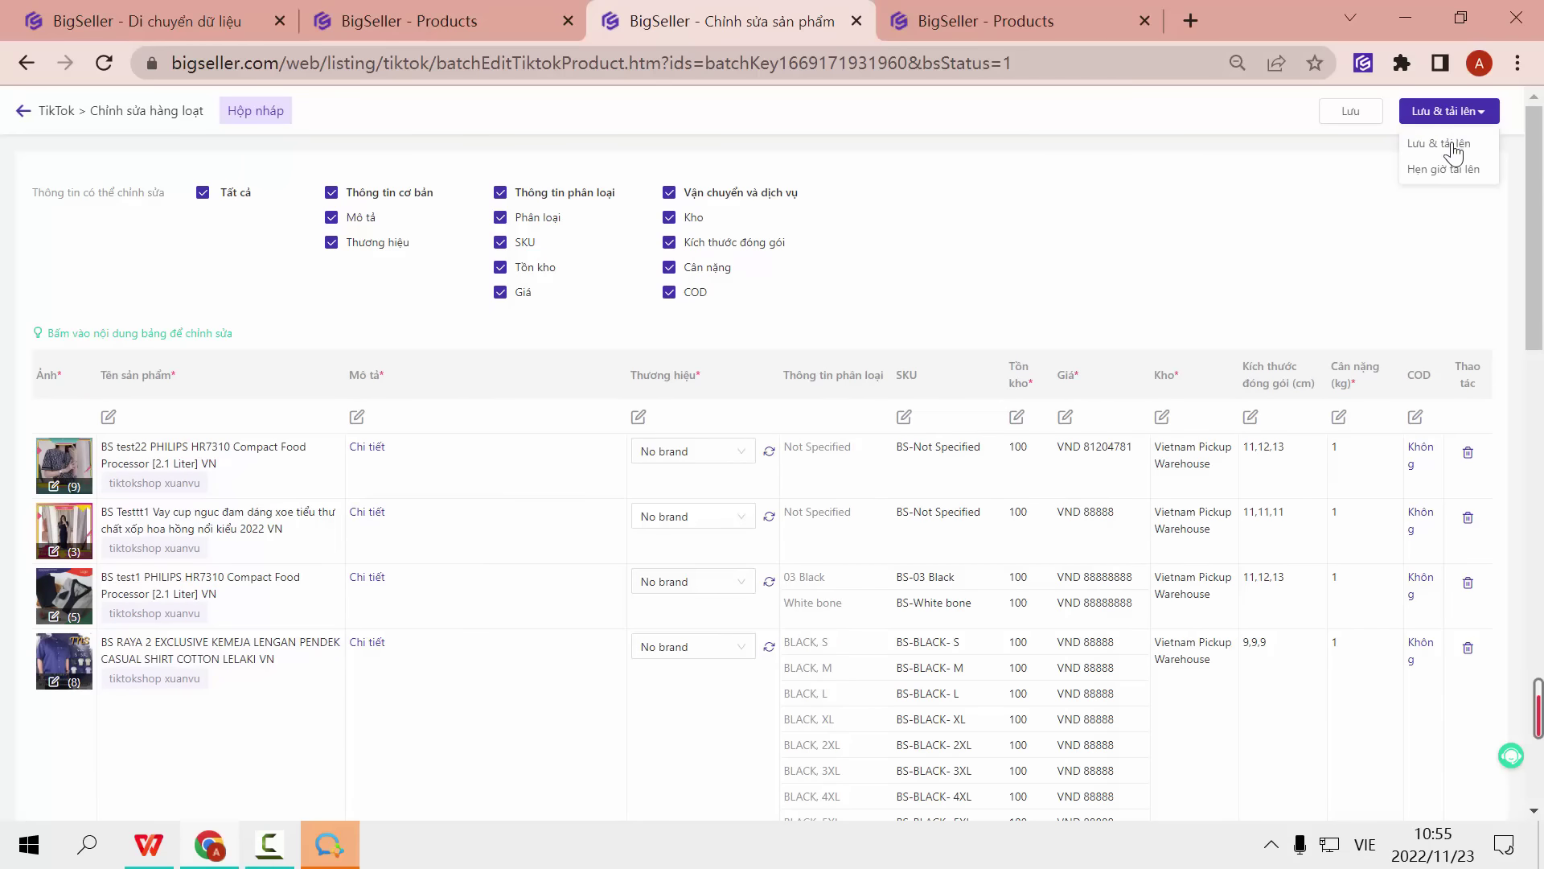
left_click(1454, 144)
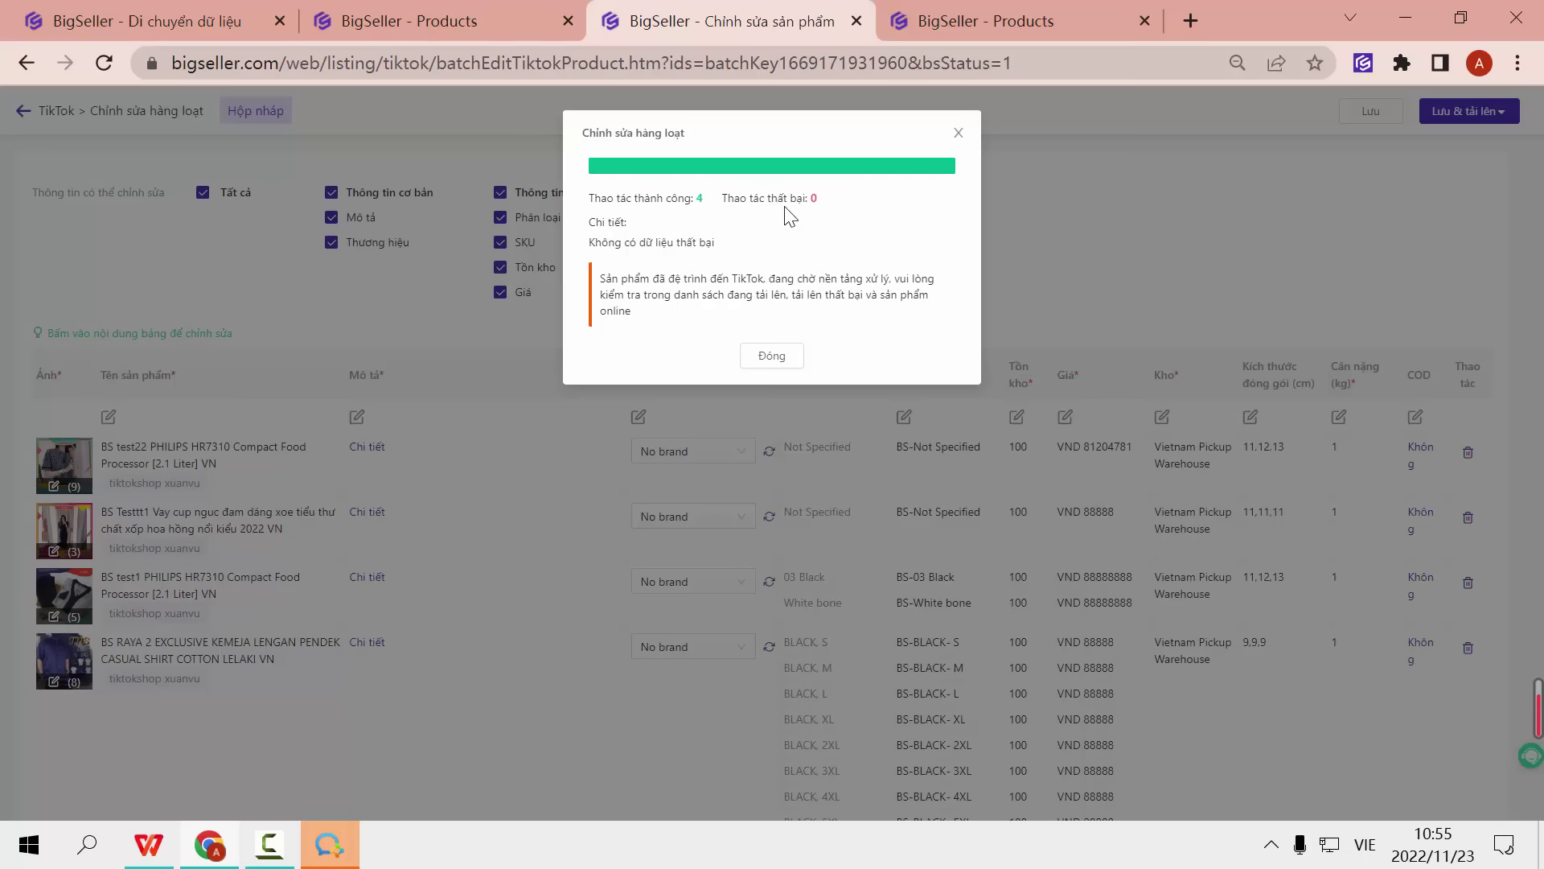
left_click(770, 356)
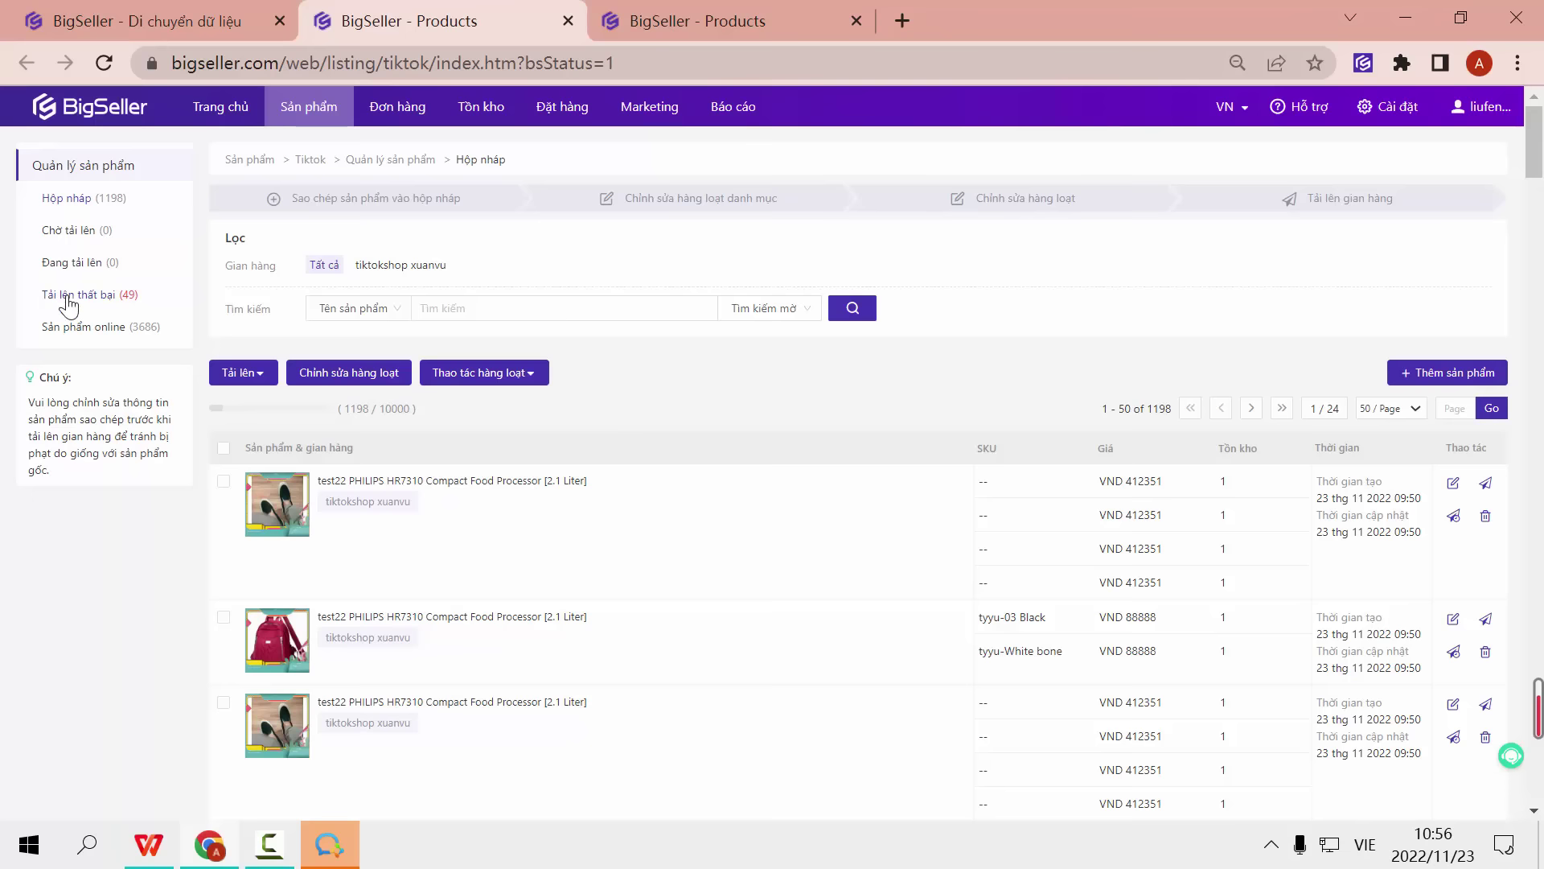
Step: Examine the TikTok online products list and the failed uploads list with its failure reasons
left_click(100, 324)
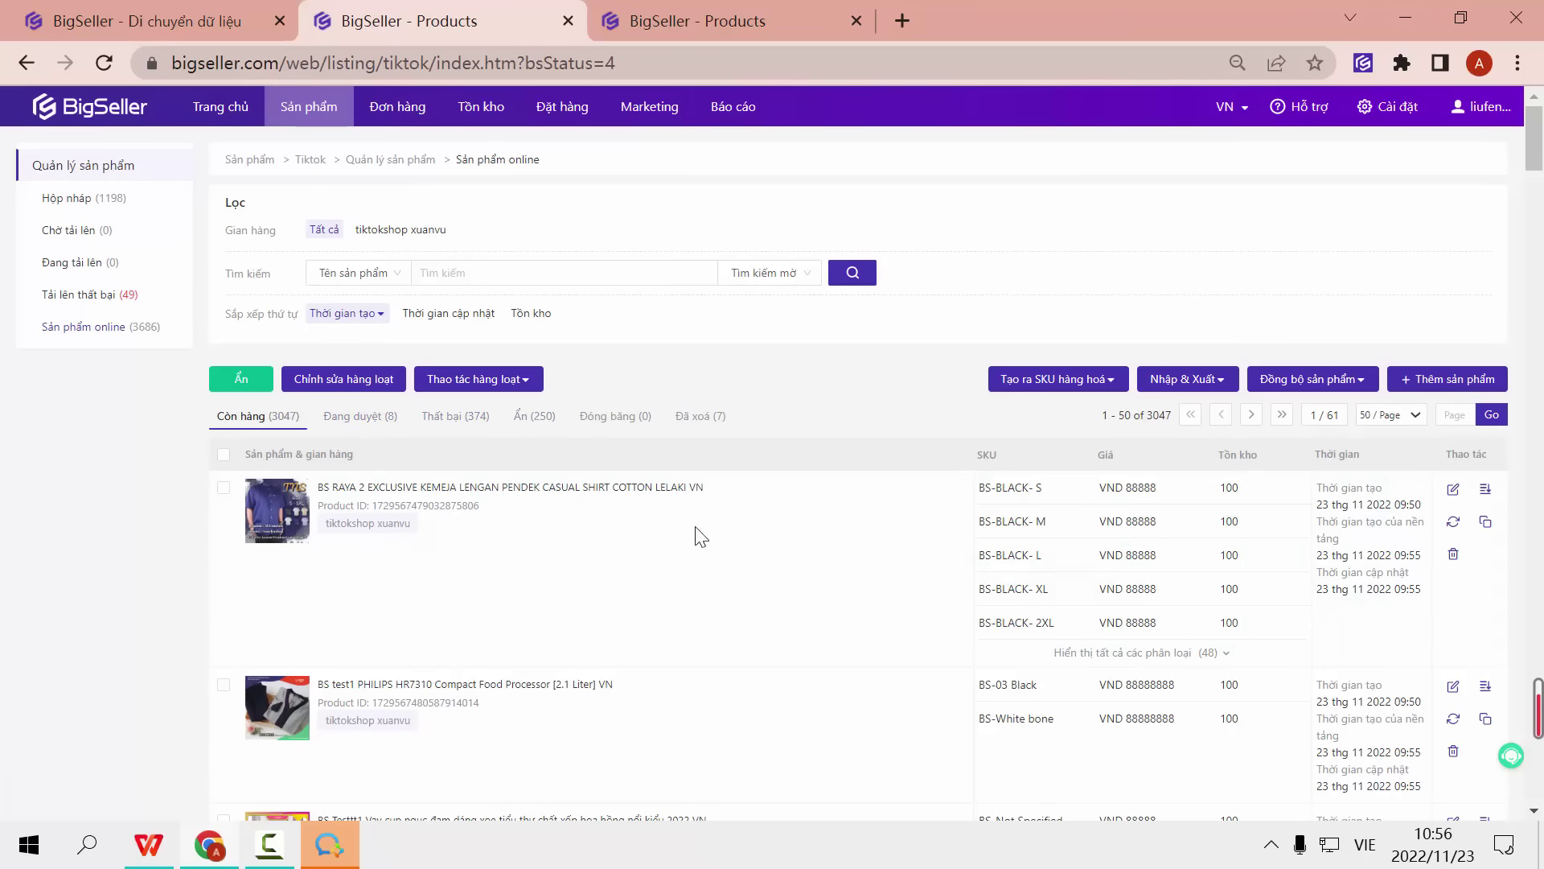
left_click(87, 296)
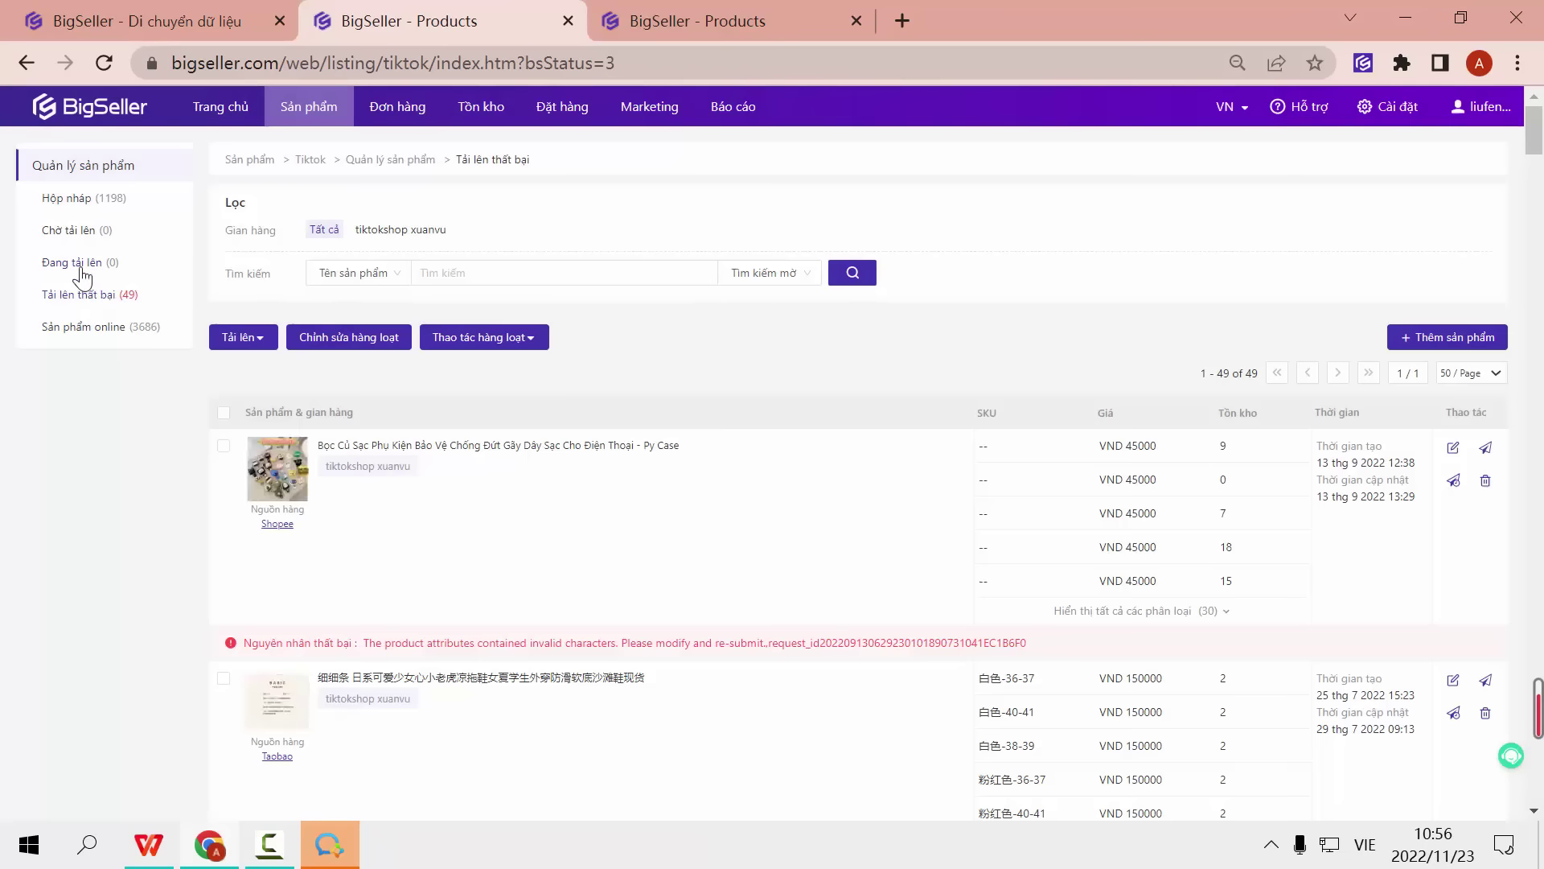
scroll(474, 531, "down", 2)
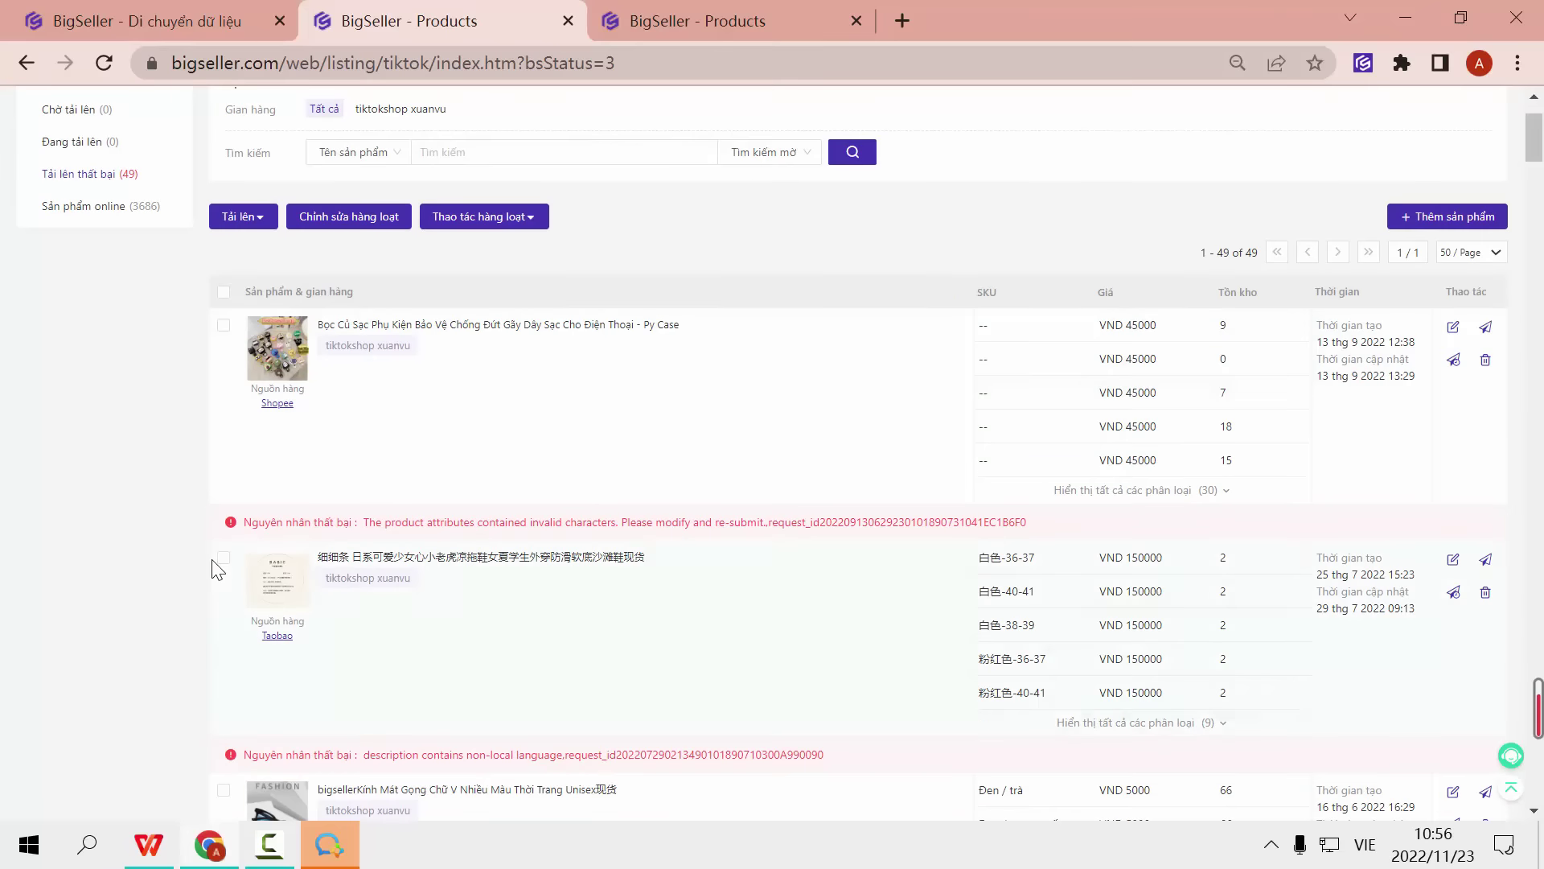
mouse_move(579, 538)
scroll(690, 537, "up", 2)
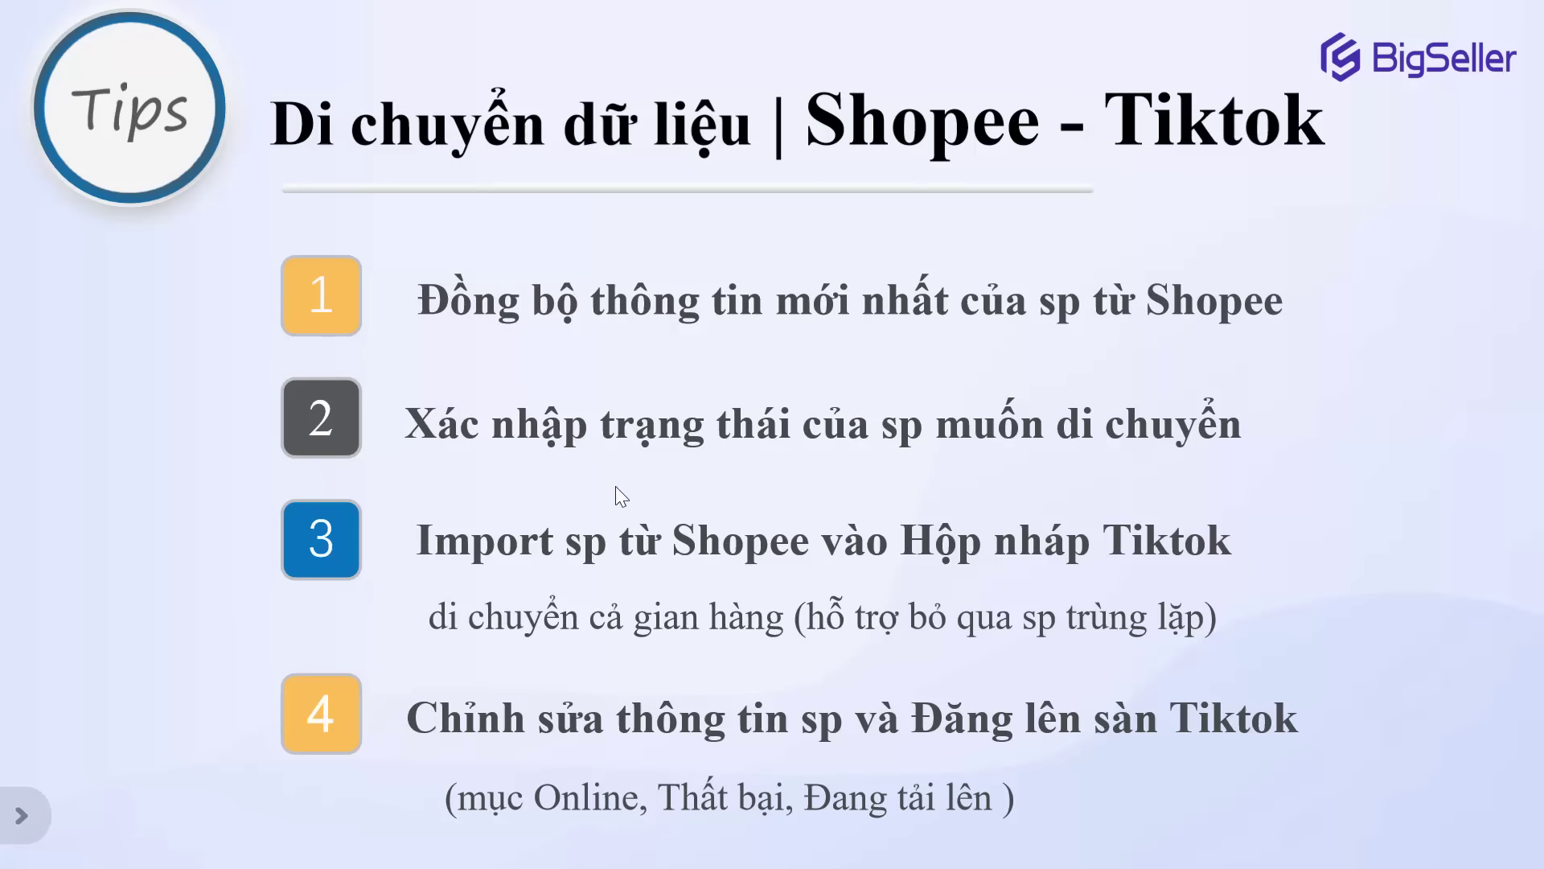